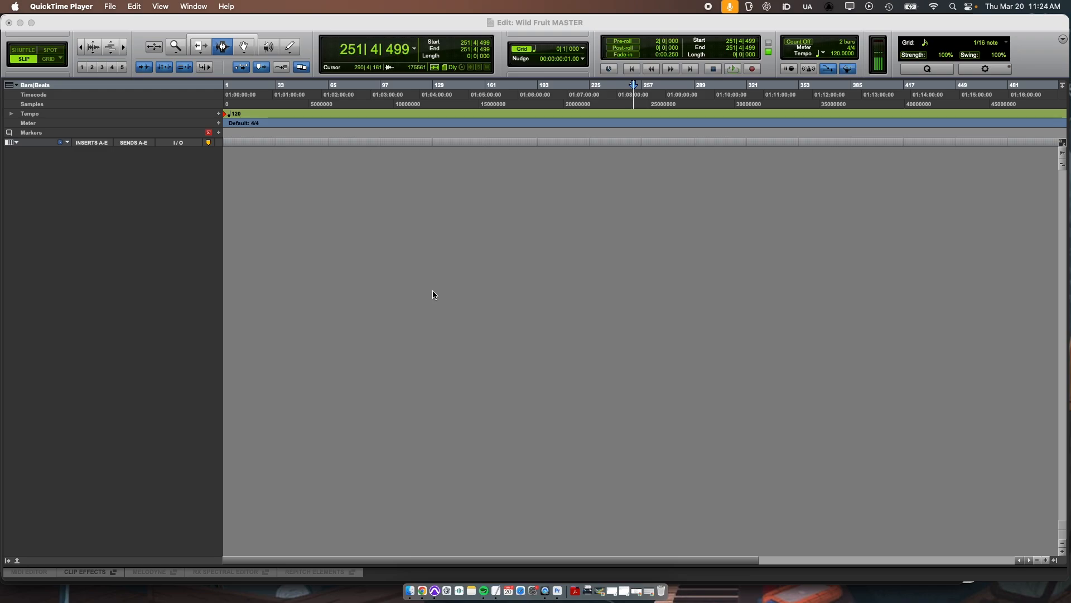
Import Berry Lady_mix2.wav, Summer Rose_mix2.wav and Slow_mix4.wav onto new tracks at the session start.
{"action": "left_click", "coordinate": [440, 328]}
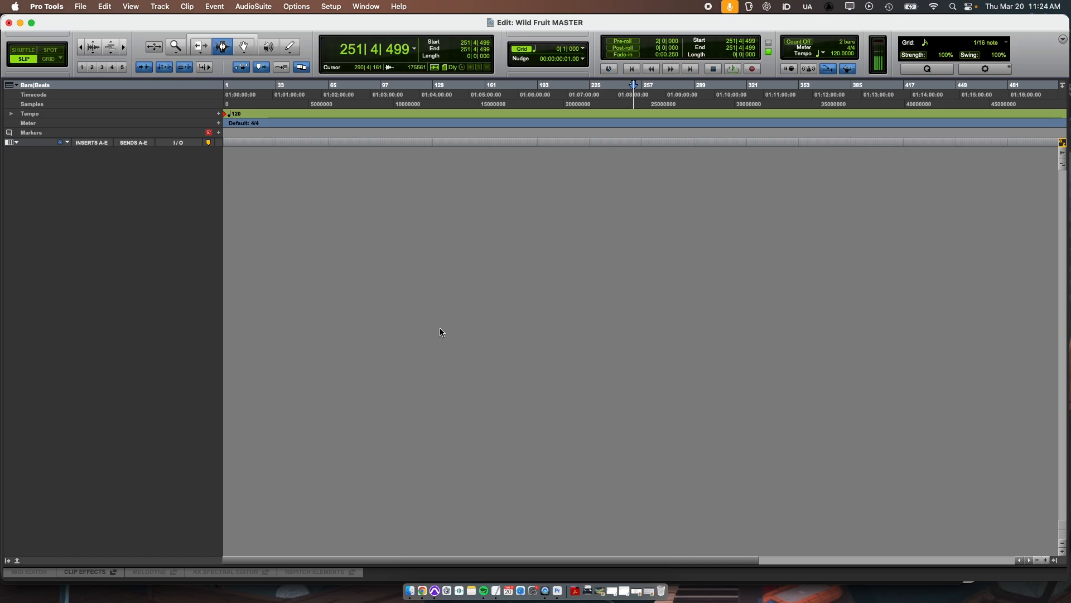
{"action": "key", "text": "super+shift+i"}
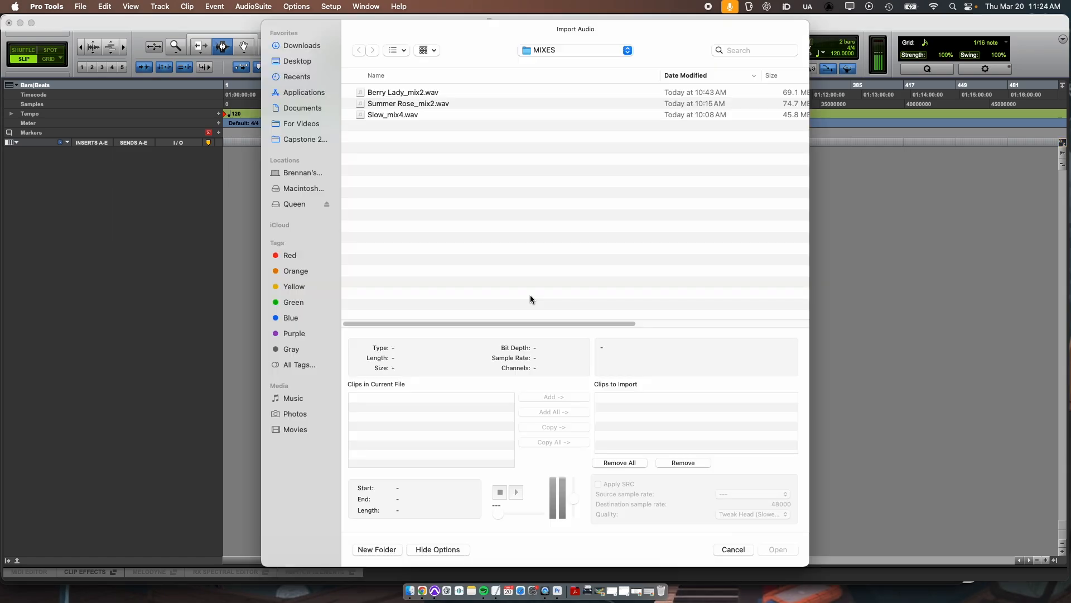
{"action": "left_click", "coordinate": [409, 92]}
{"action": "left_click", "coordinate": [410, 115], "text": "shift"}
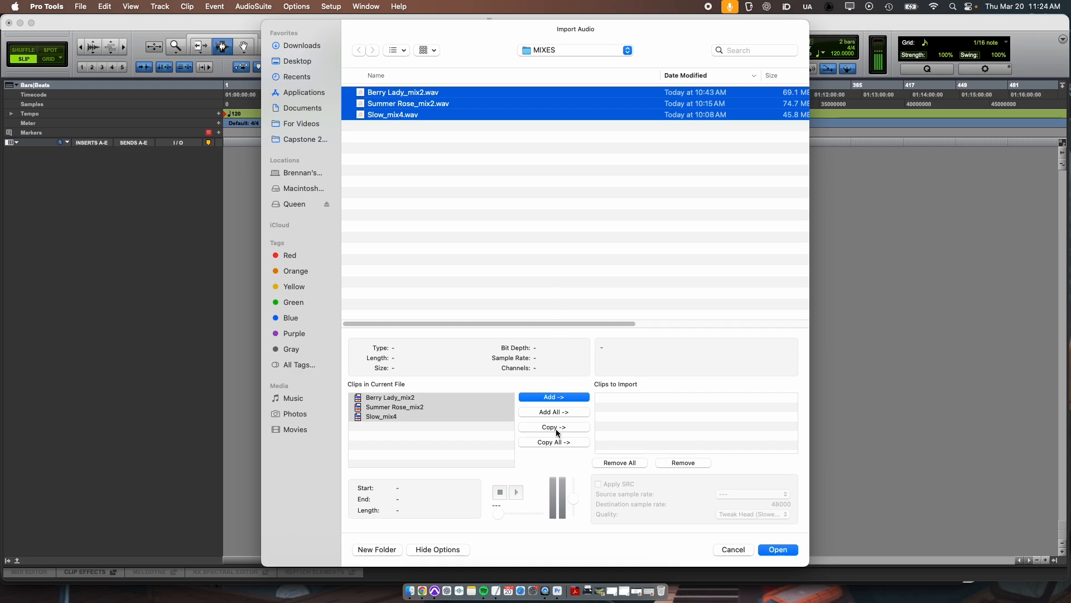
{"action": "left_click", "coordinate": [556, 397]}
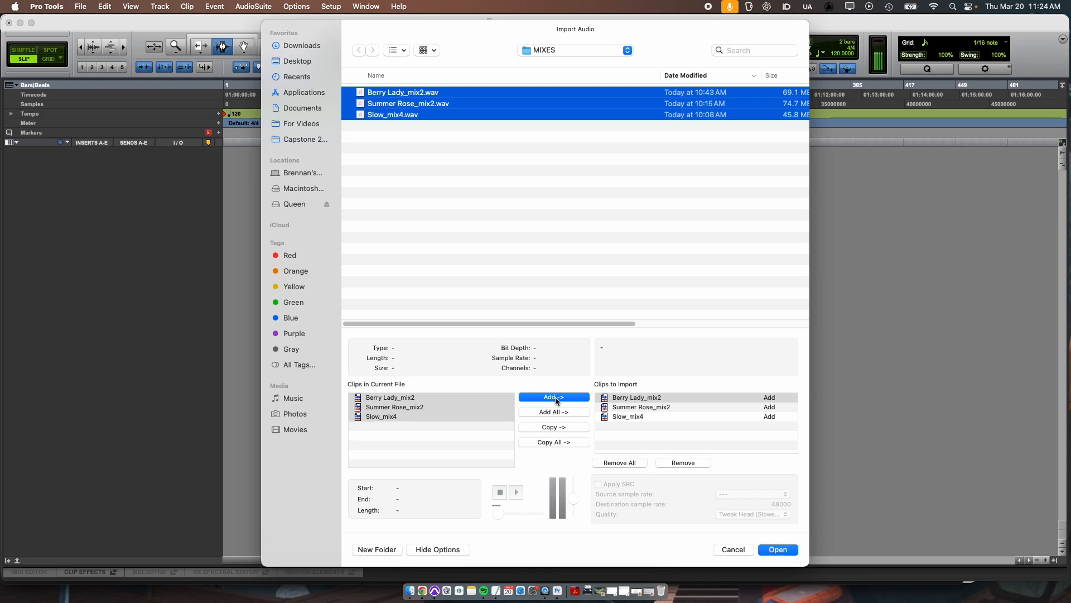
{"action": "left_click", "coordinate": [788, 552]}
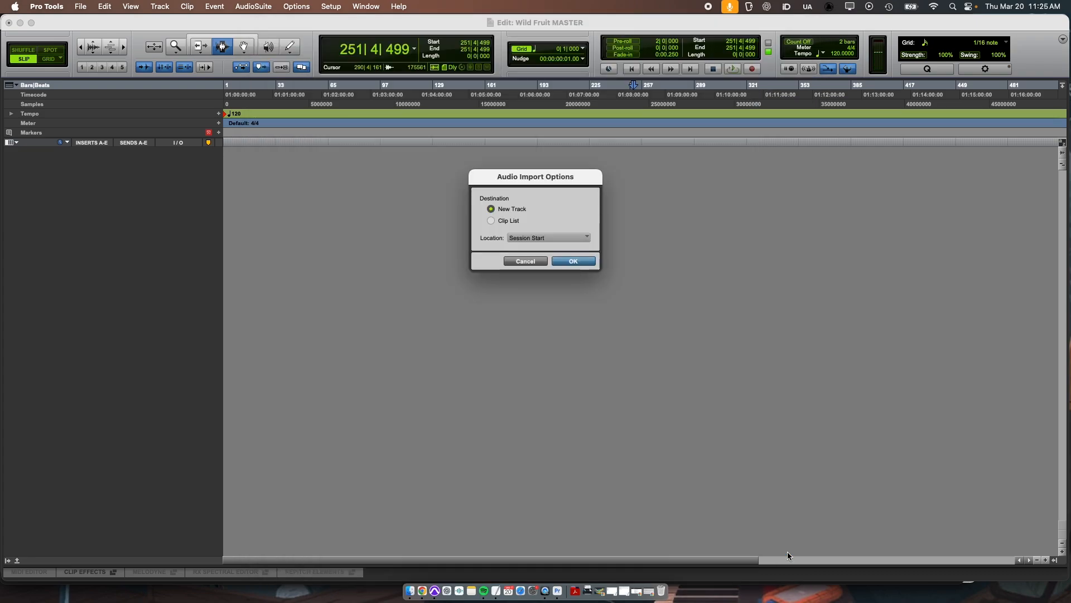
{"action": "key", "text": "Return"}
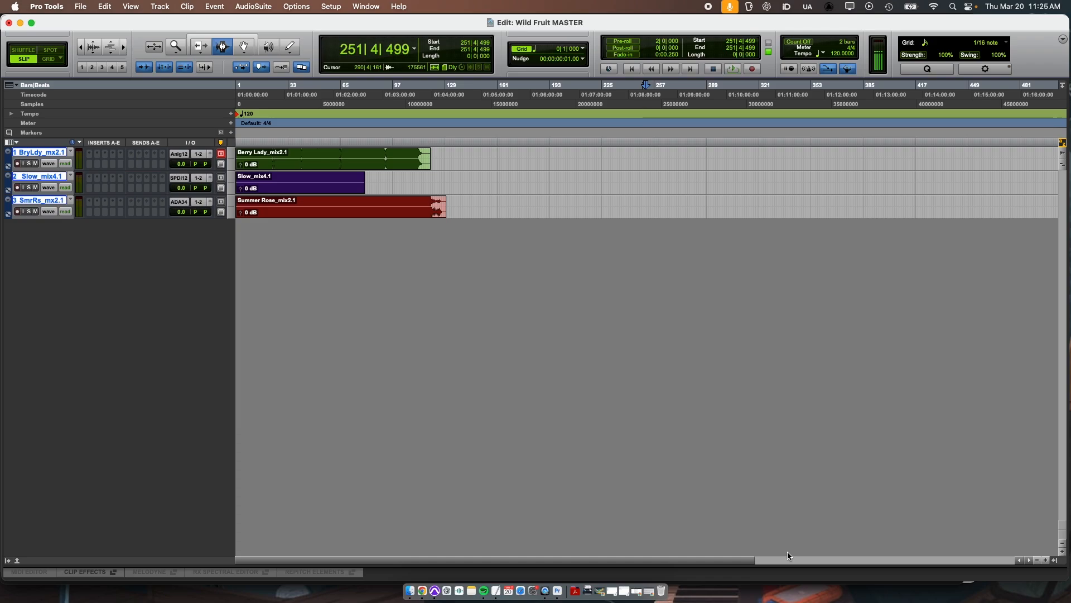
Move the Slow_mix4.1 track to the top and, in Shuffle mode, line up the Berry Lady and Summer Rose clips after its clip.
{"action": "left_click", "coordinate": [37, 179]}
{"action": "left_click_drag", "start_coordinate": [38, 179], "coordinate": [37, 153]}
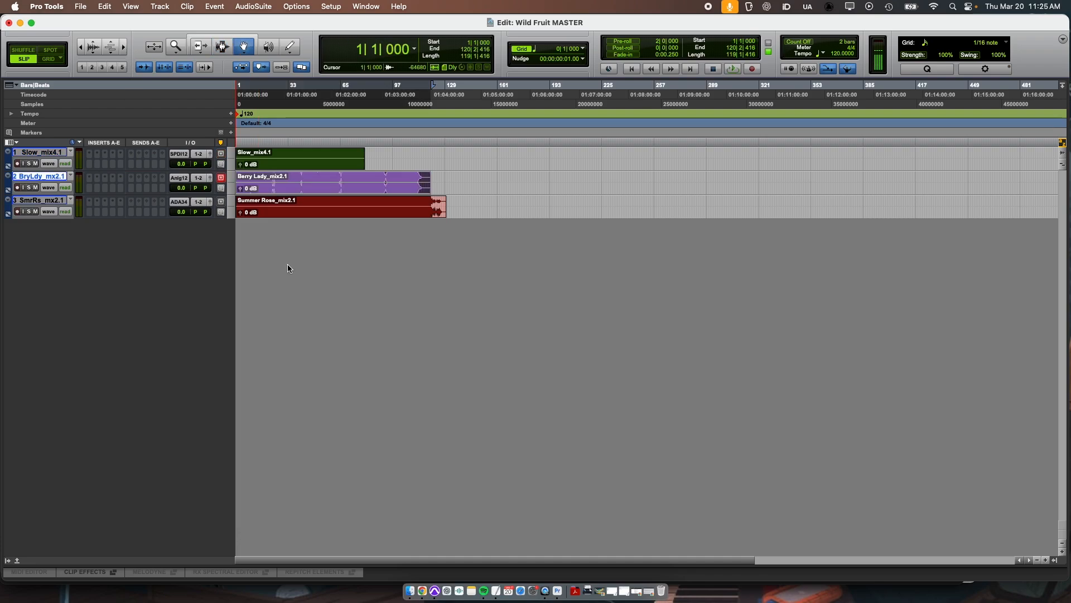
{"action": "key", "text": "F1"}
{"action": "left_click_drag", "start_coordinate": [359, 184], "coordinate": [368, 160]}
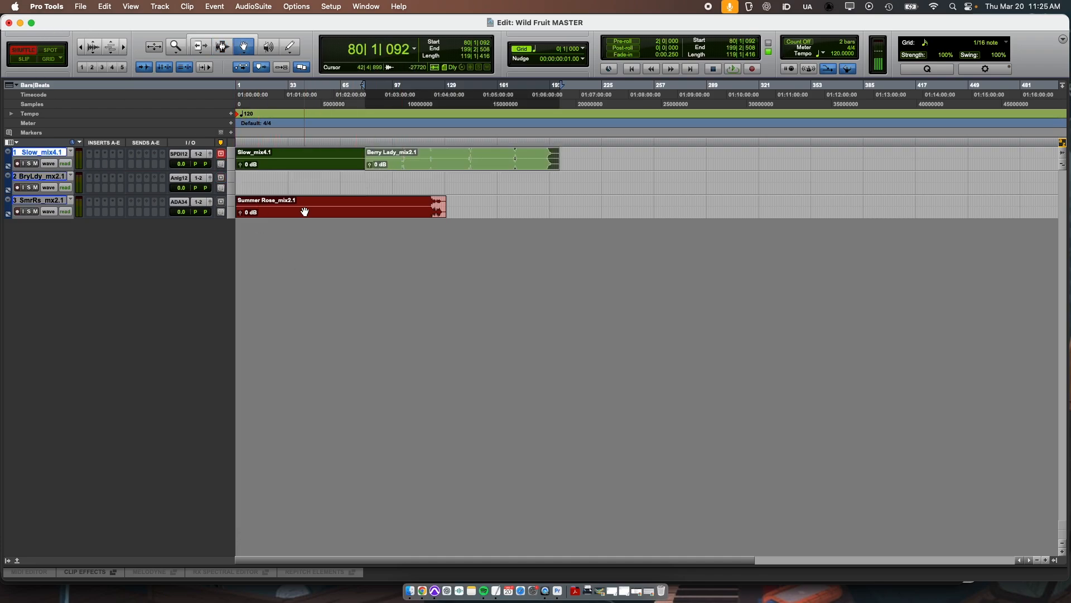
{"action": "left_click_drag", "start_coordinate": [304, 211], "coordinate": [589, 165]}
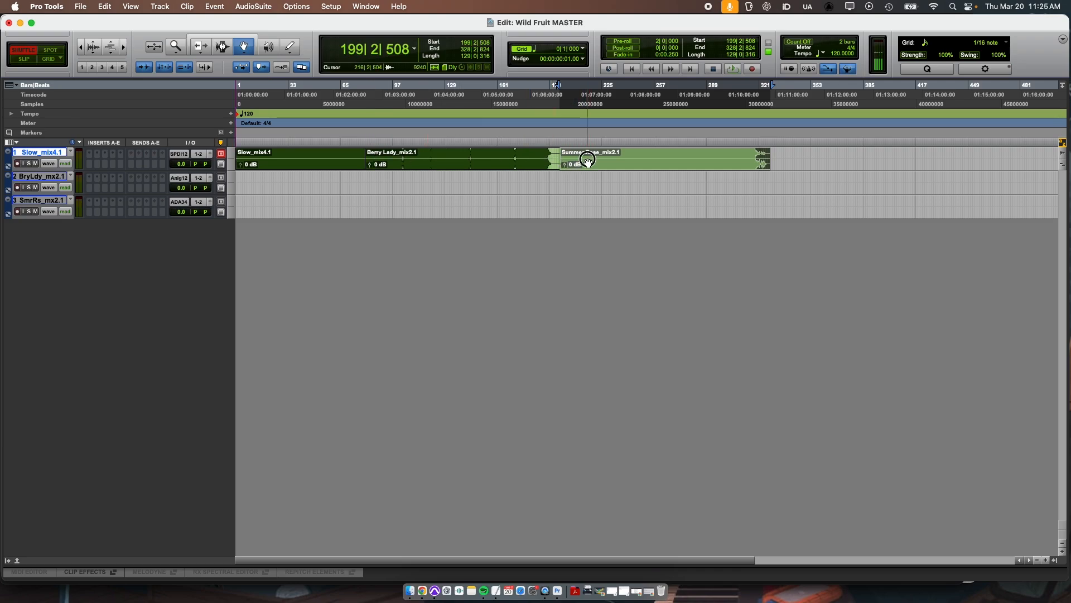
{"action": "left_click_drag", "start_coordinate": [587, 161], "coordinate": [582, 187]}
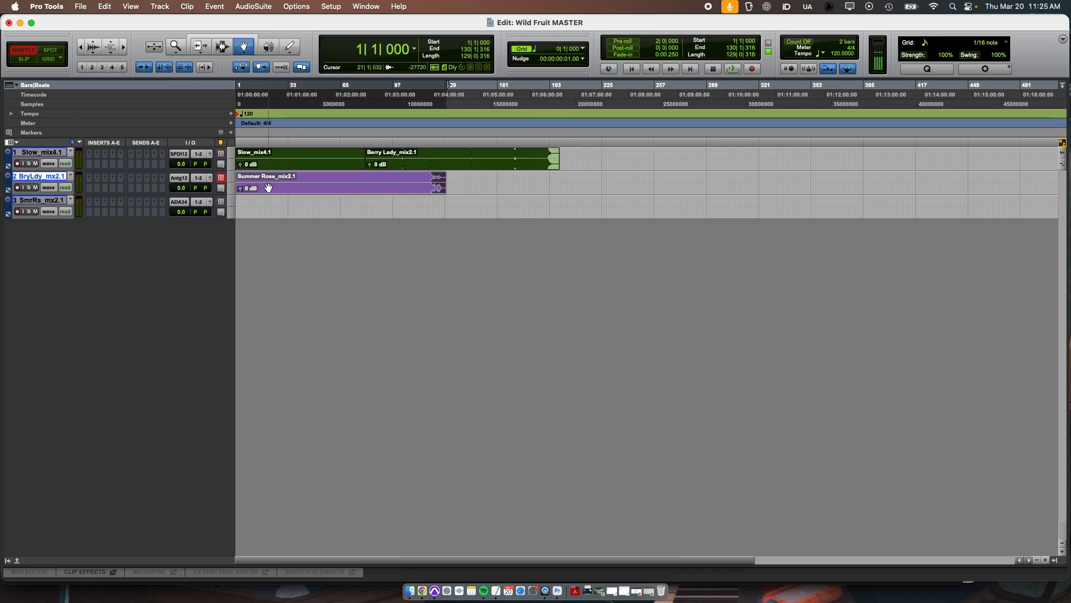
{"action": "left_click_drag", "start_coordinate": [266, 187], "coordinate": [493, 170]}
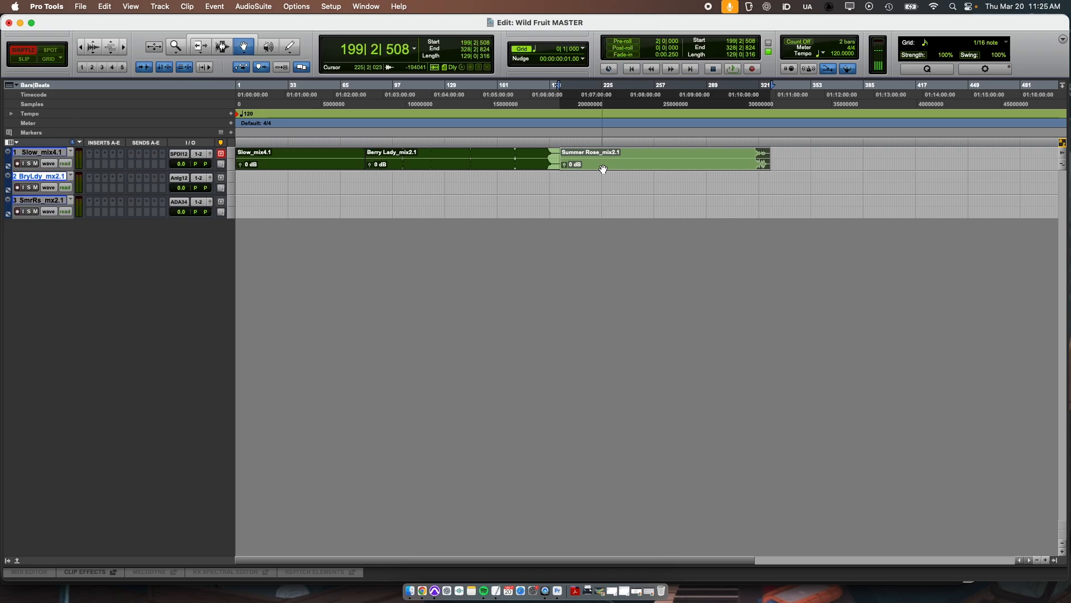
In Slip mode, move the Berry Lady clip down to its own track, keeping its start time.
{"action": "key", "text": "F2"}
{"action": "left_click", "coordinate": [467, 170]}
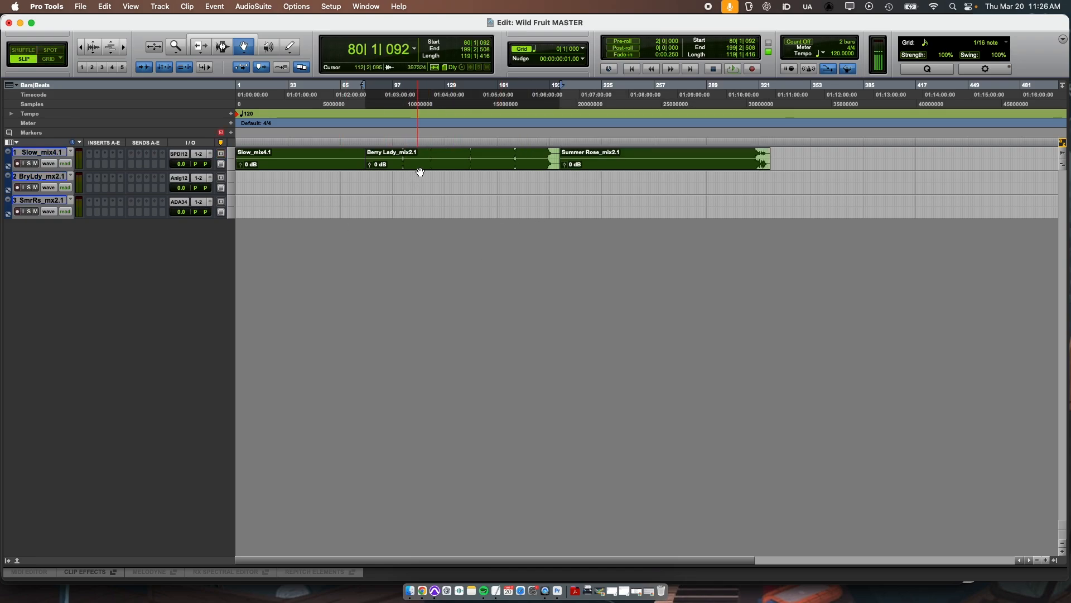
{"action": "left_click", "coordinate": [432, 162]}
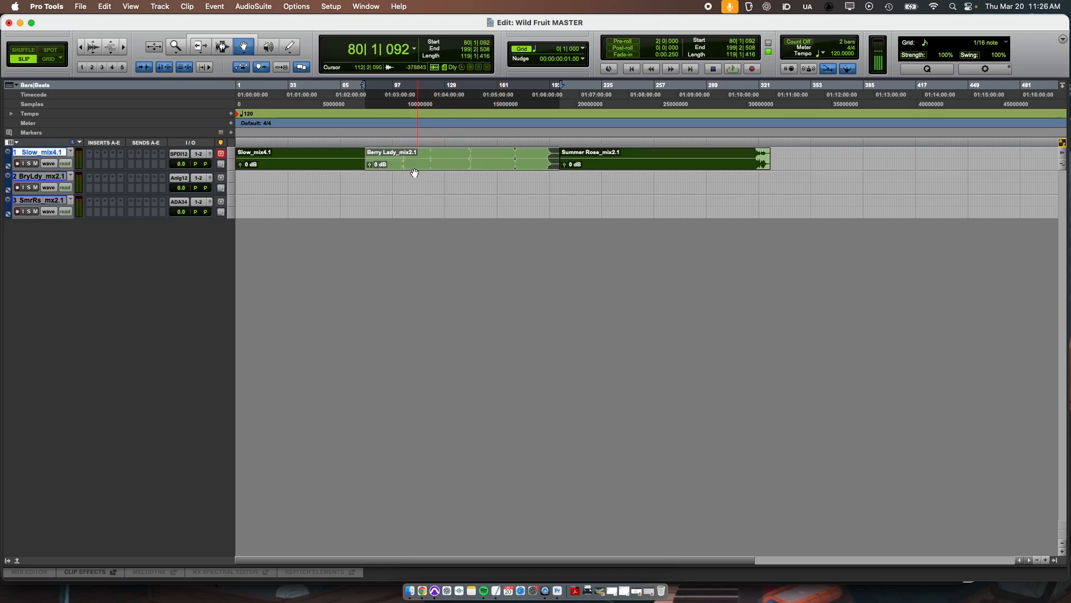
{"action": "left_click_drag", "start_coordinate": [420, 162], "coordinate": [421, 179]}
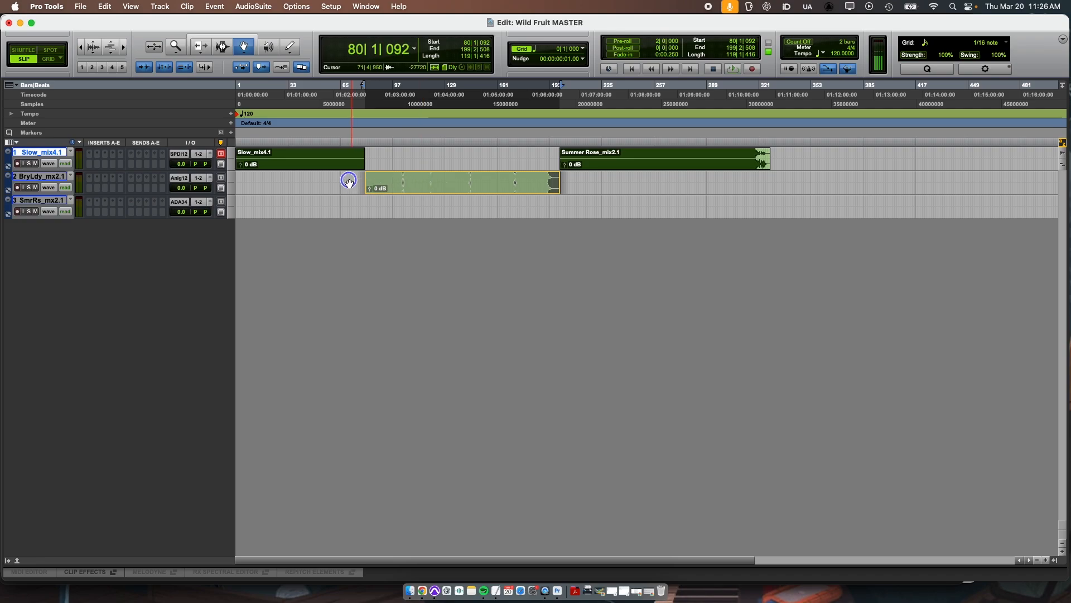
{"action": "left_click_drag", "start_coordinate": [349, 183], "coordinate": [419, 184]}
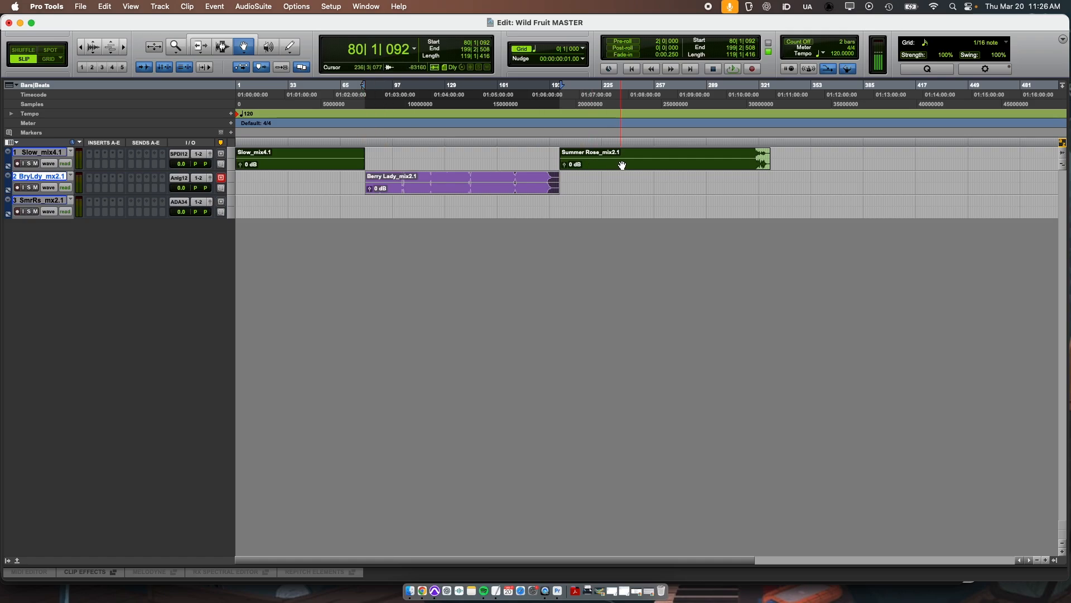
Move the Summer Rose clip down to its own track, keeping its start time, and switch to the Selector tool.
{"action": "left_click_drag", "start_coordinate": [622, 164], "coordinate": [366, 162]}
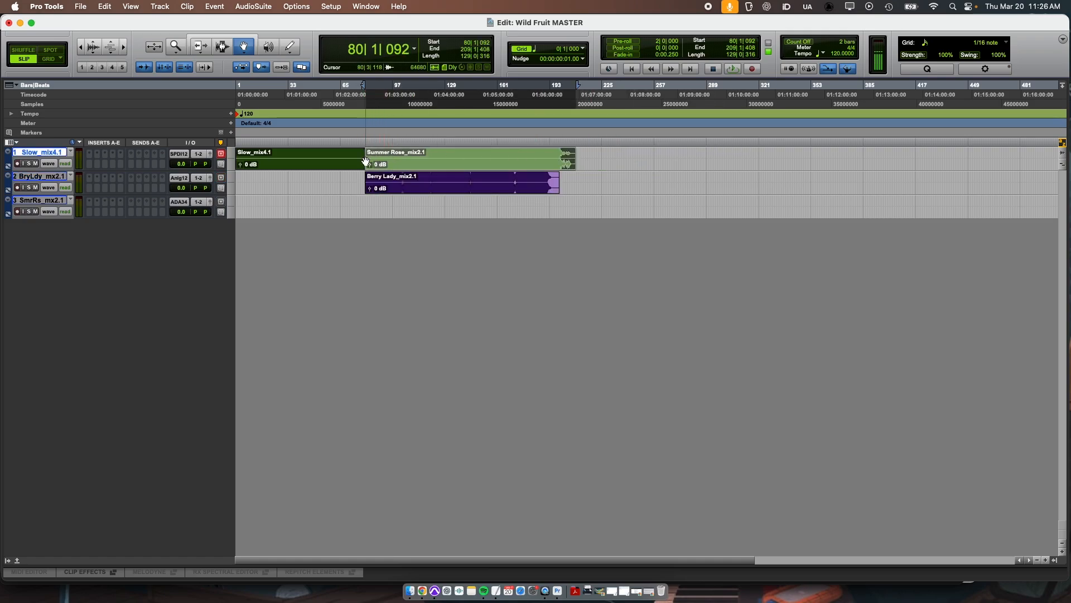
{"action": "key", "text": "super+z"}
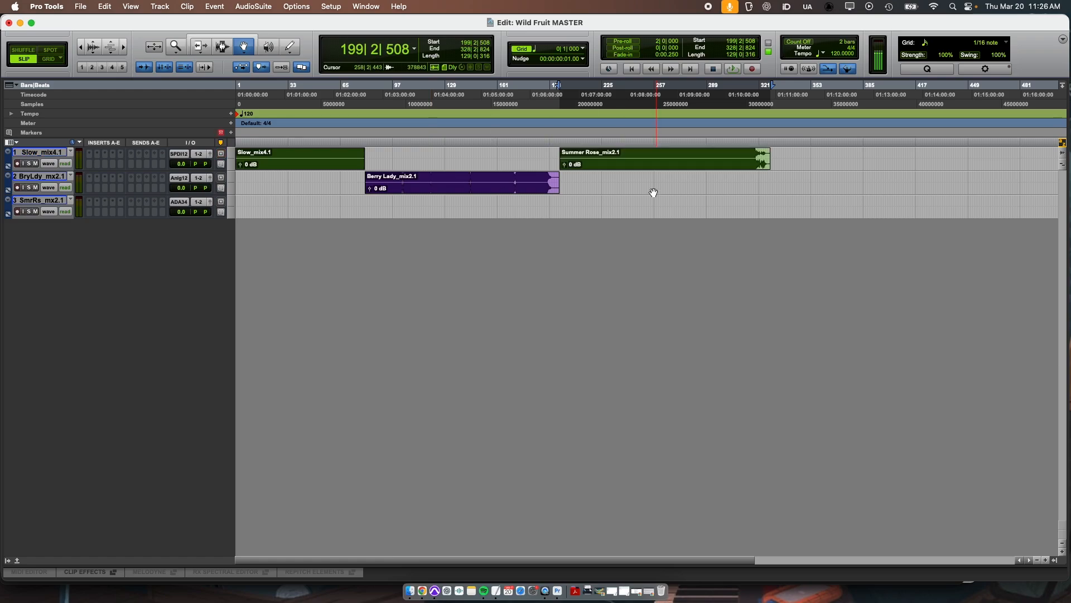
{"action": "left_click", "coordinate": [640, 160]}
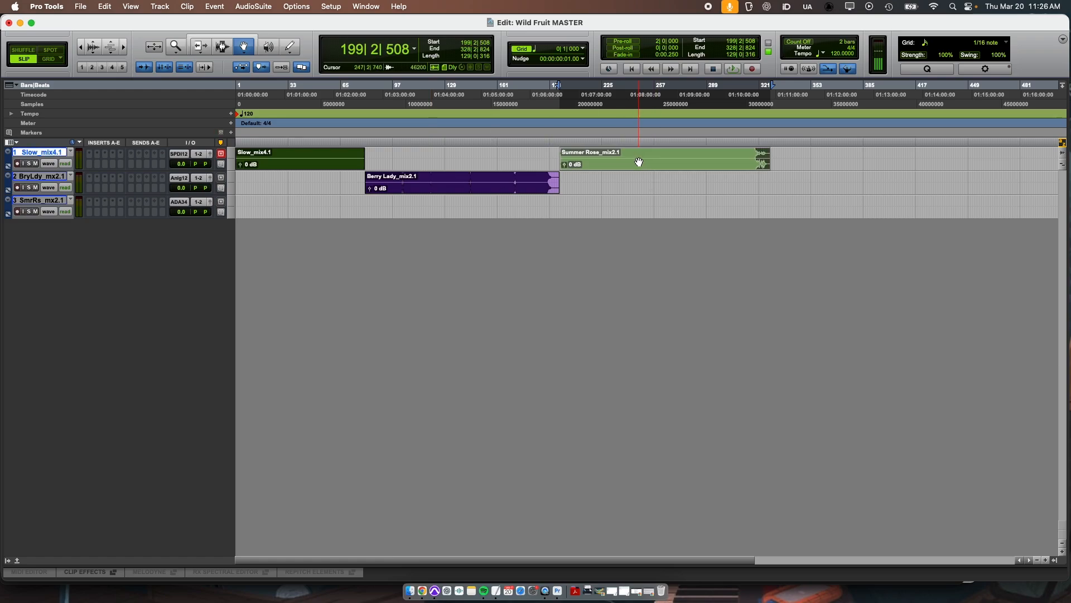
{"action": "left_click_drag", "start_coordinate": [636, 161], "coordinate": [635, 215]}
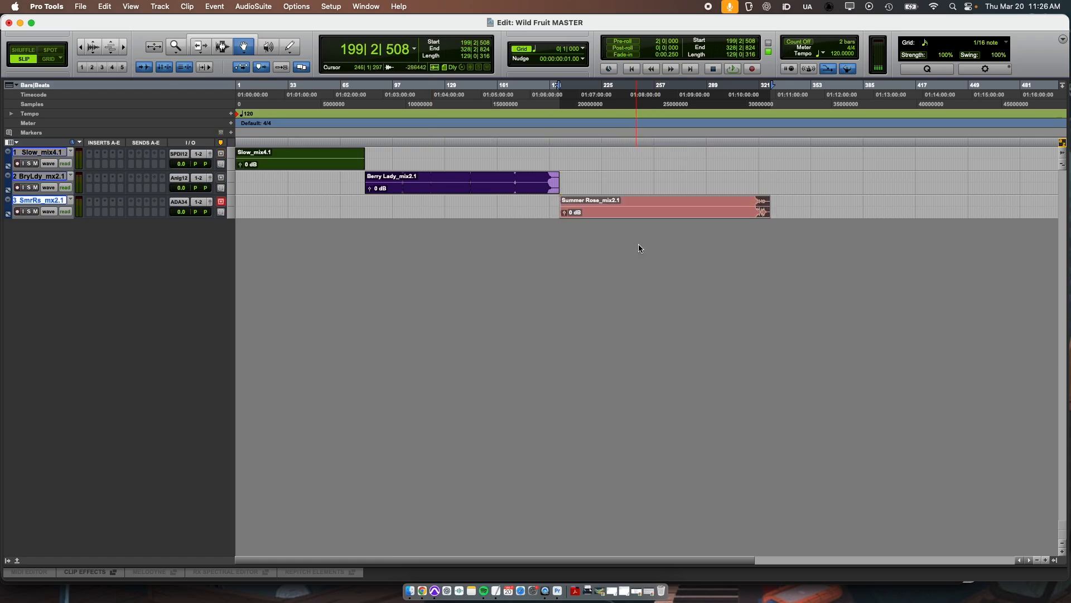
{"action": "key", "text": "F7"}
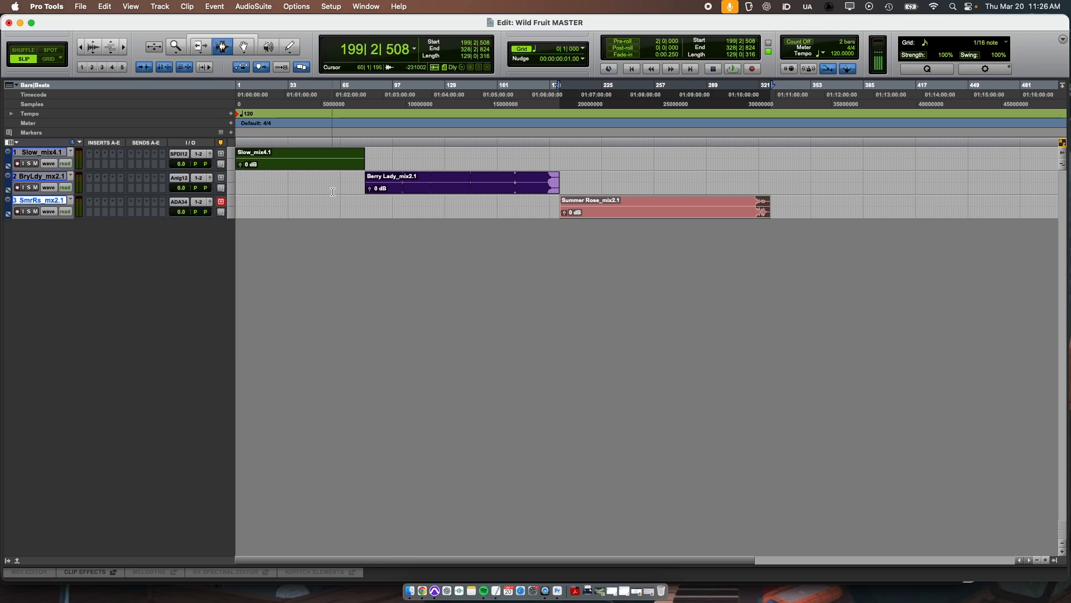
In the Mix window, route all three song tracks to a new stereo aux track named MASTER and place it after them.
{"action": "key", "text": "super+equal"}
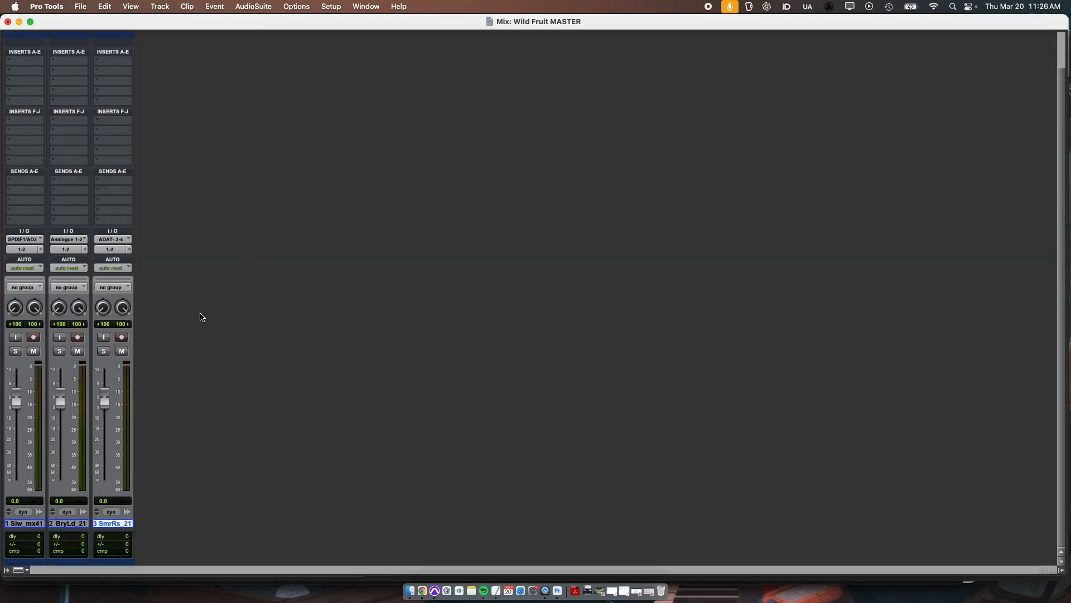
{"action": "left_click", "coordinate": [25, 523]}
{"action": "left_click", "coordinate": [115, 525], "text": "shift"}
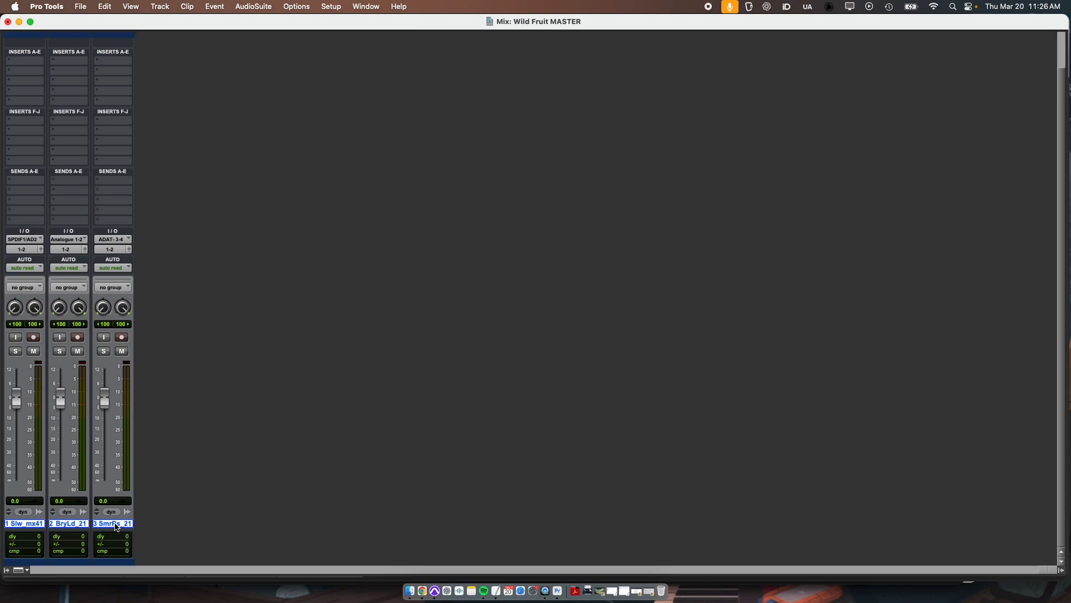
{"action": "left_click", "coordinate": [25, 251]}
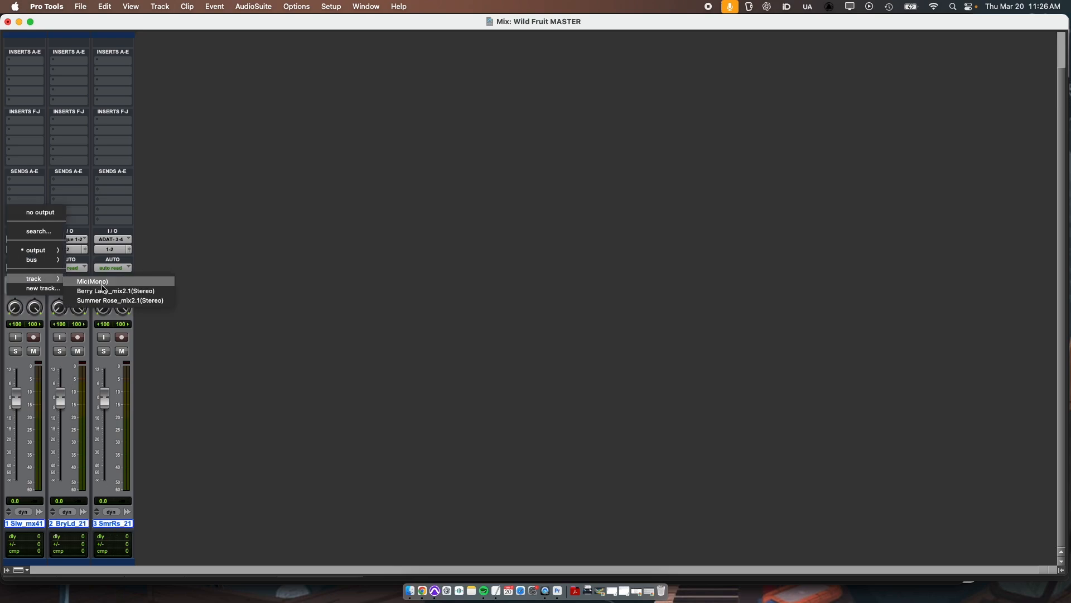
{"action": "left_click", "coordinate": [47, 289]}
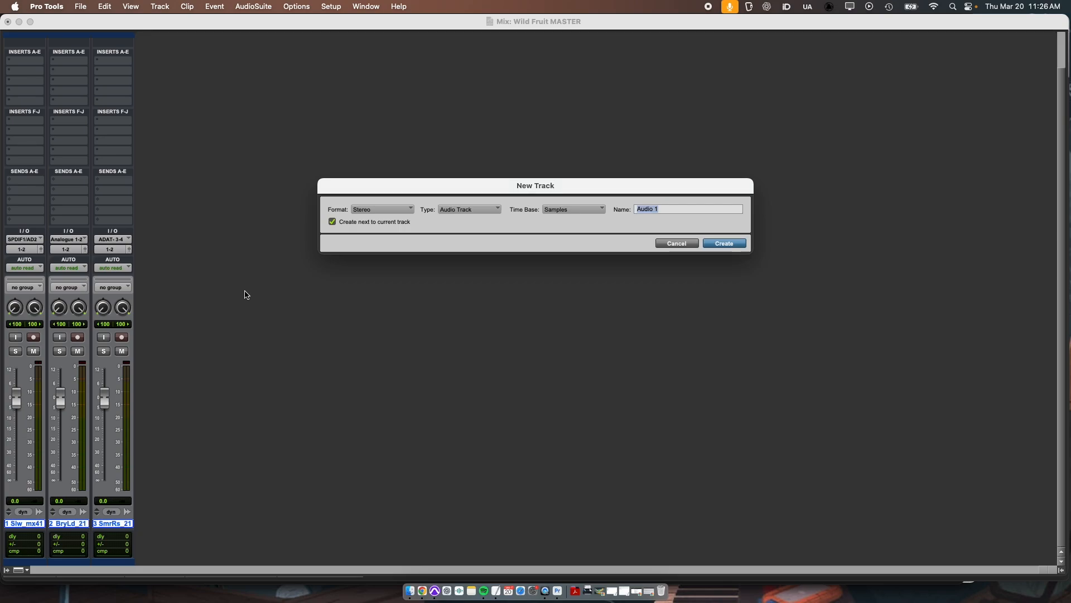
{"action": "type", "text": "MASTER"}
{"action": "left_click", "coordinate": [469, 209]}
{"action": "left_click", "coordinate": [473, 201]}
{"action": "left_click", "coordinate": [725, 244]}
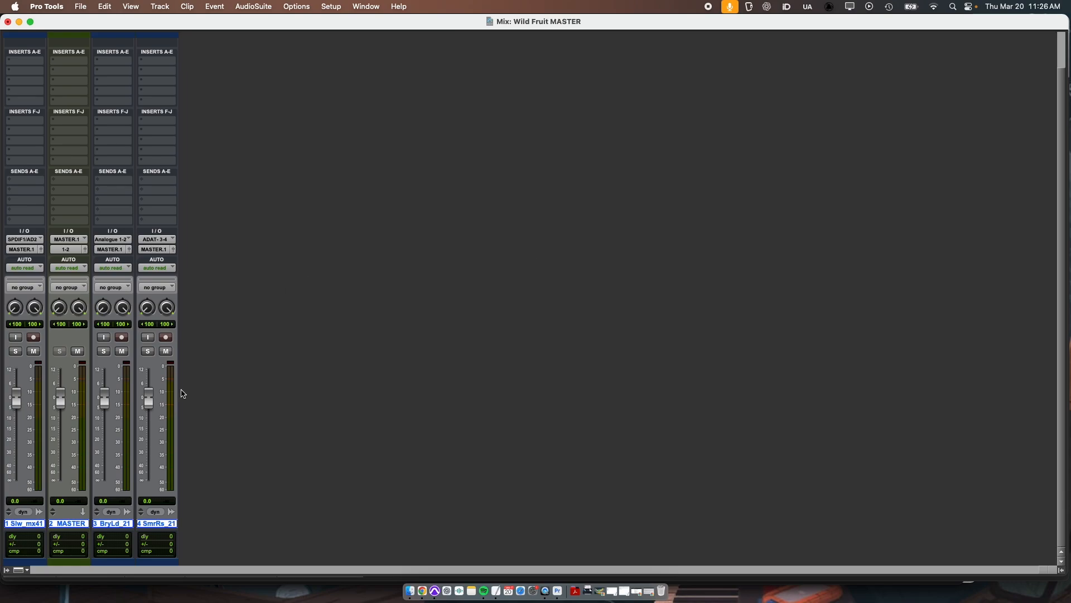
{"action": "left_click_drag", "start_coordinate": [71, 524], "coordinate": [227, 525]}
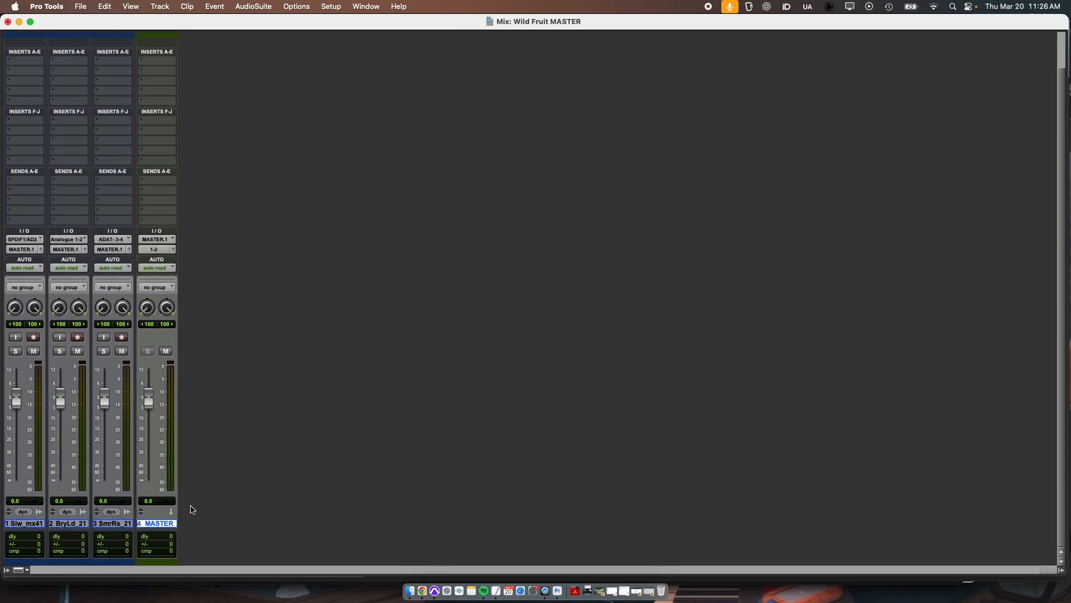
Route the MASTER track's output to a new stereo audio track named PRINT and enable input monitoring on PRINT.
{"action": "left_click", "coordinate": [158, 250]}
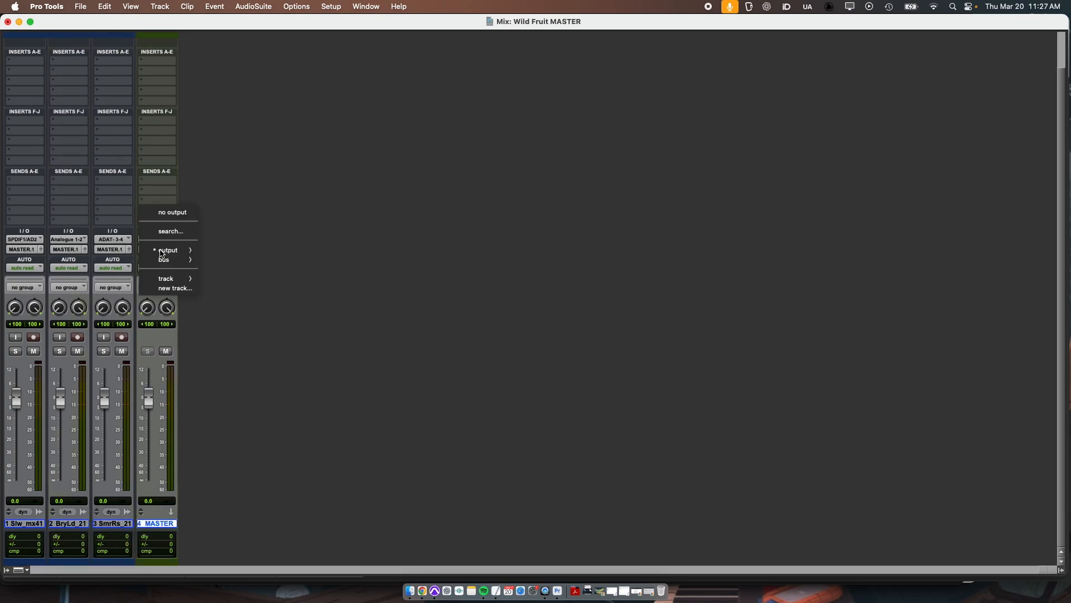
{"action": "left_click", "coordinate": [174, 287]}
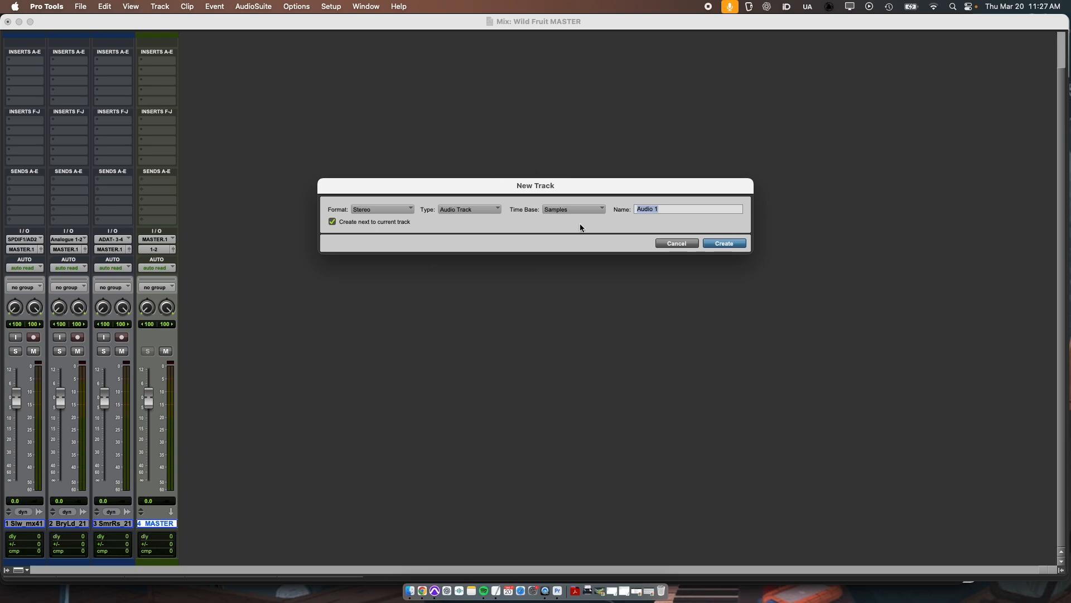
{"action": "type", "text": "PRINT"}
{"action": "left_click", "coordinate": [720, 244]}
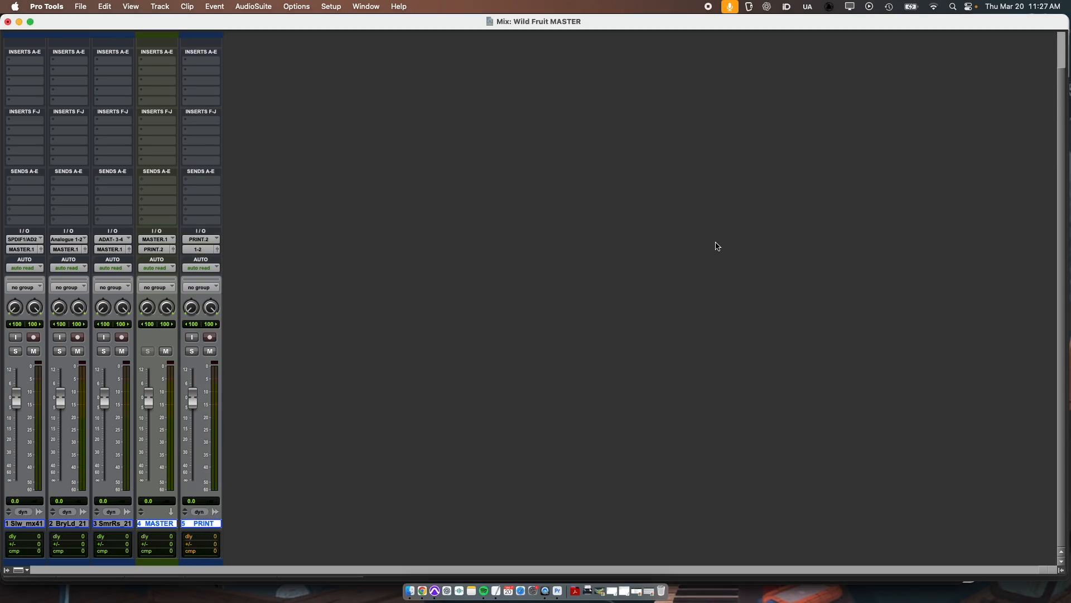
{"action": "left_click", "coordinate": [192, 337]}
{"action": "key", "text": "super+equal"}
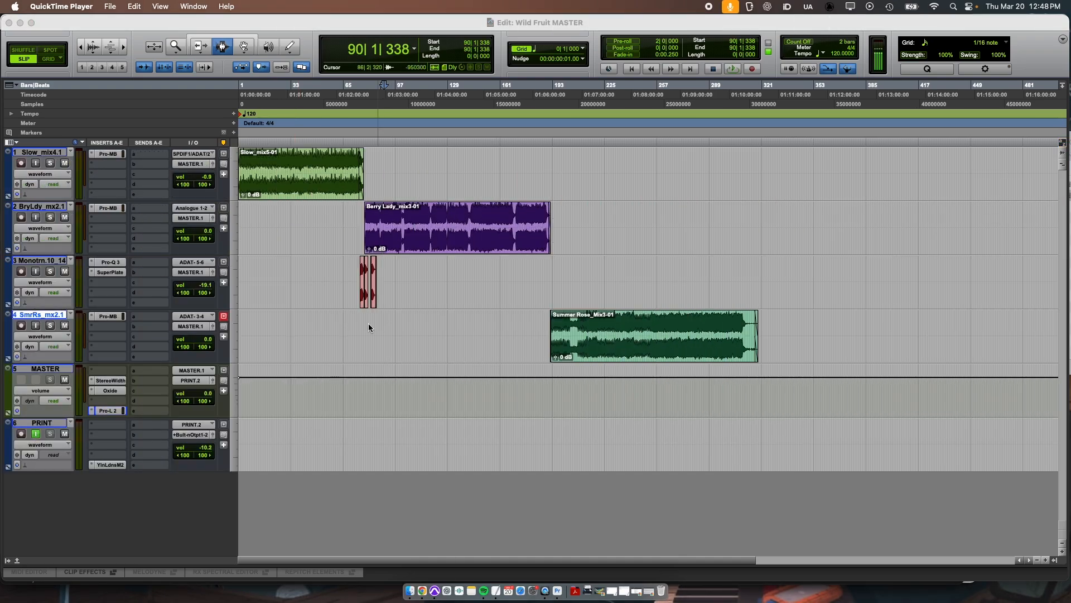
Inspect the Oxide tape and FabFilter Pro-L 2 inserts on the MASTER track, including the limiter's output level control.
{"action": "left_click", "coordinate": [426, 241]}
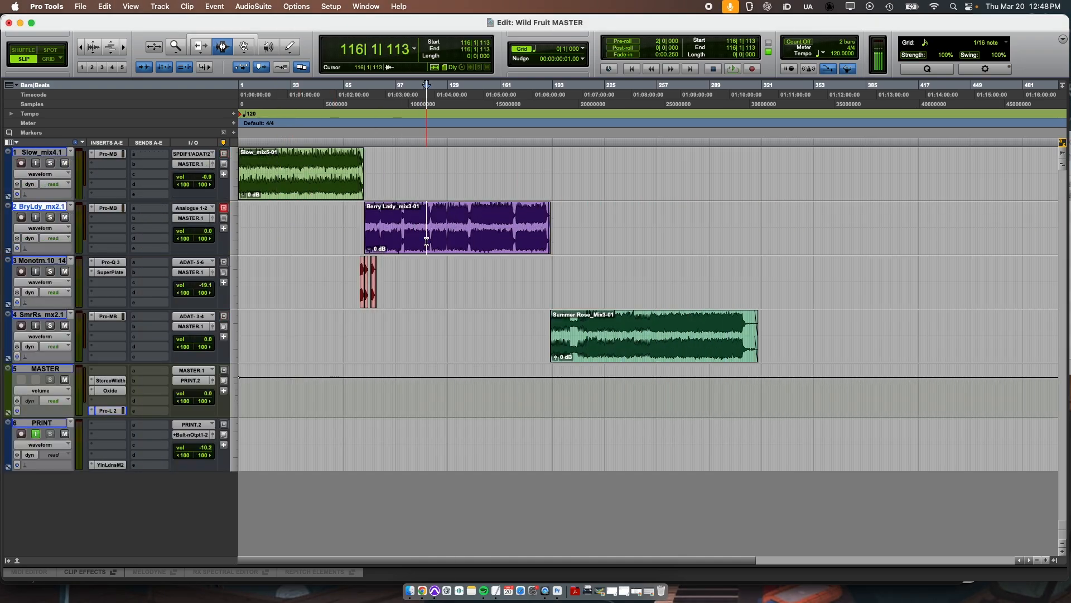
{"action": "left_click", "coordinate": [634, 335]}
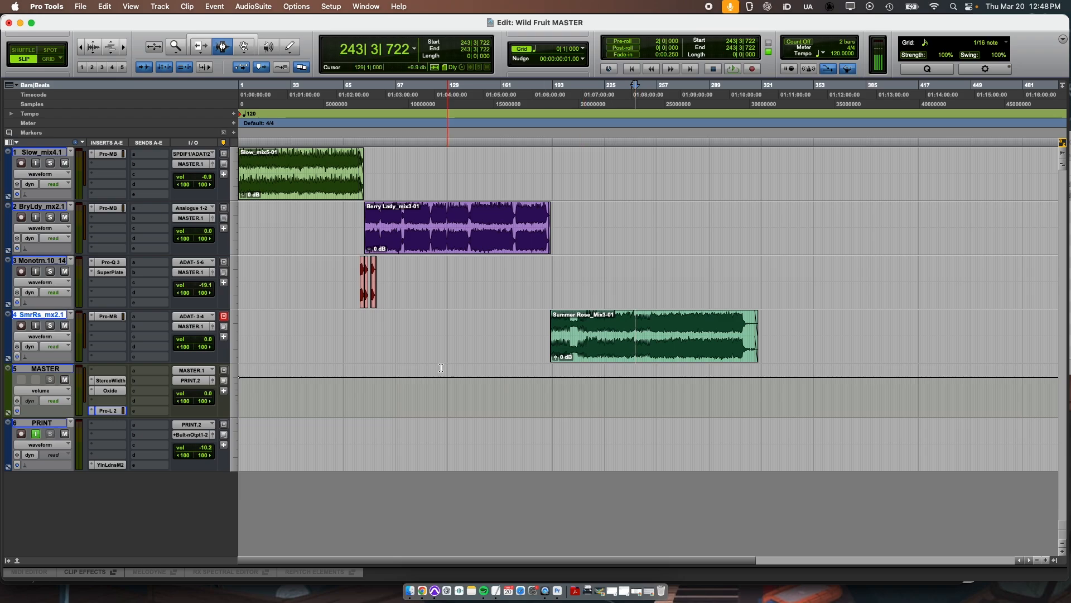
{"action": "left_click", "coordinate": [112, 390]}
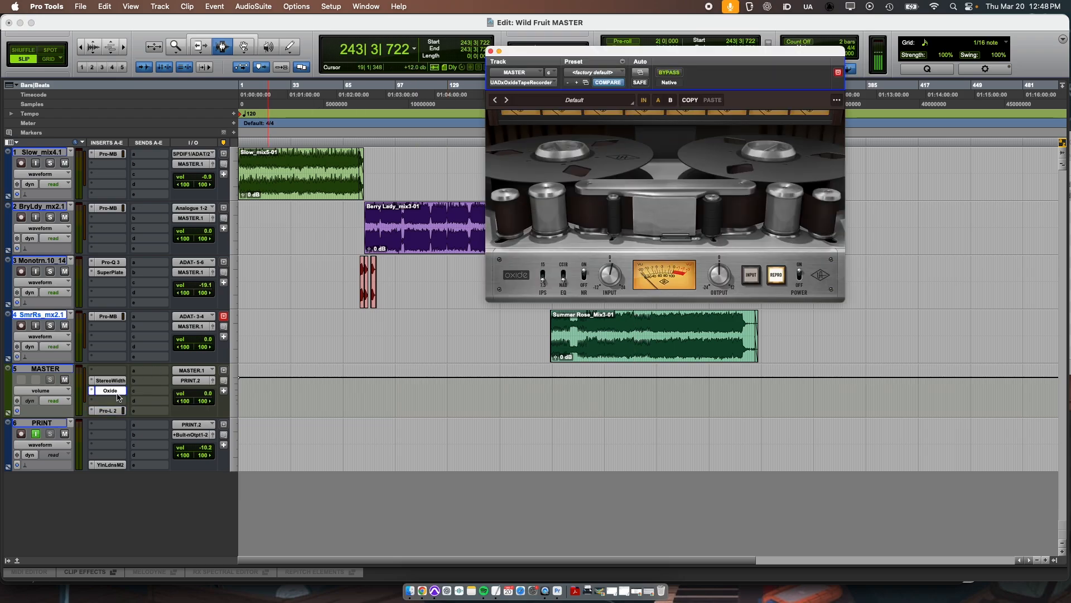
{"action": "left_click", "coordinate": [118, 412]}
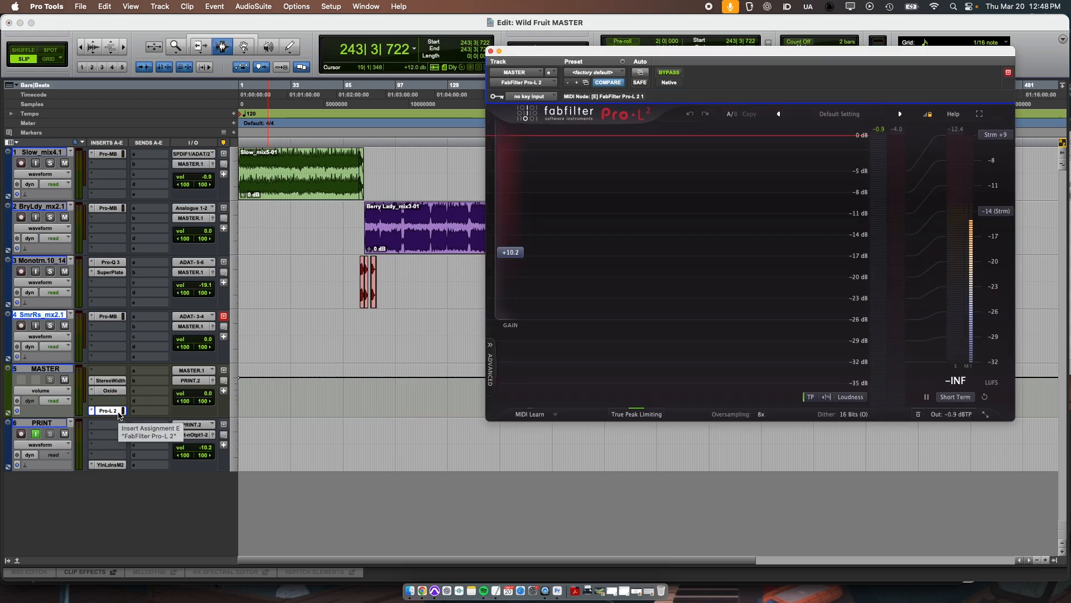
{"action": "mouse_move", "coordinate": [957, 420]}
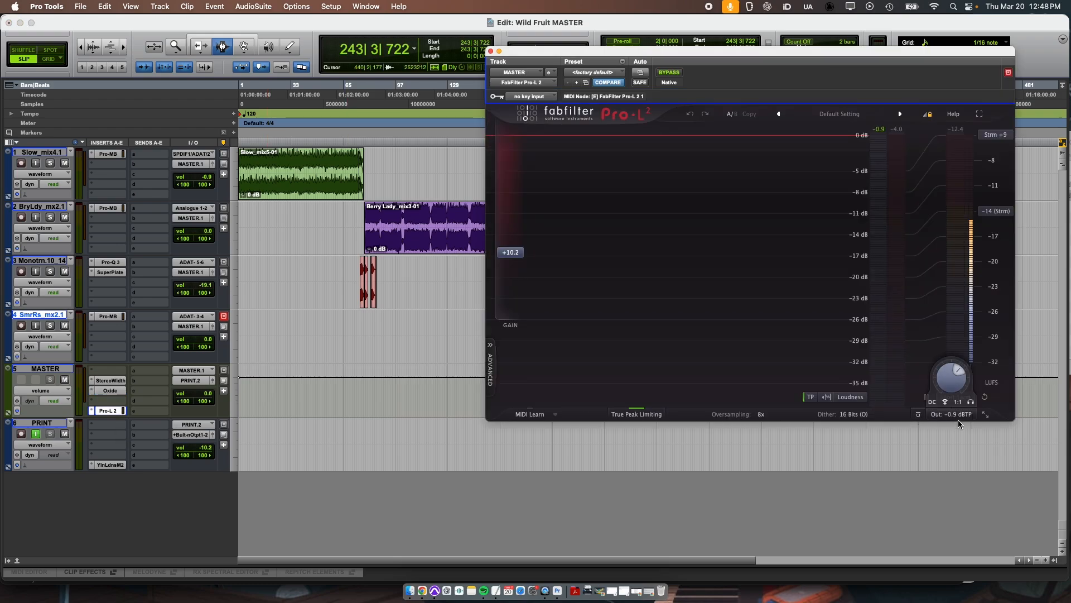
Close the limiter, inspect the Youlean Loudness Meter 2 insert on PRINT, and view the Loudness Penalty site in Chrome before returning to Pro Tools.
{"action": "left_click", "coordinate": [491, 52]}
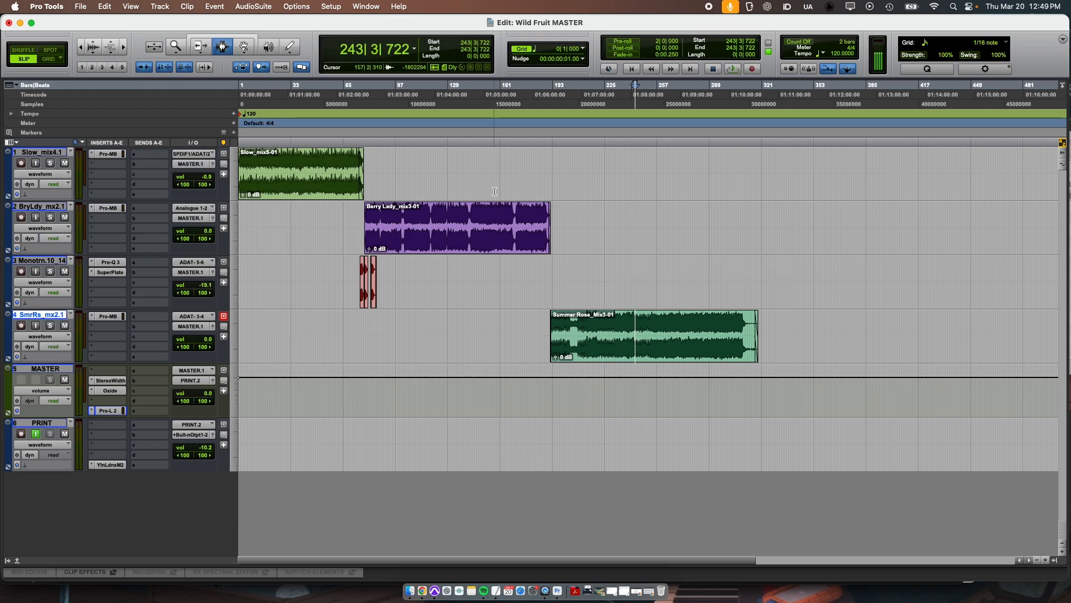
{"action": "left_click", "coordinate": [110, 464]}
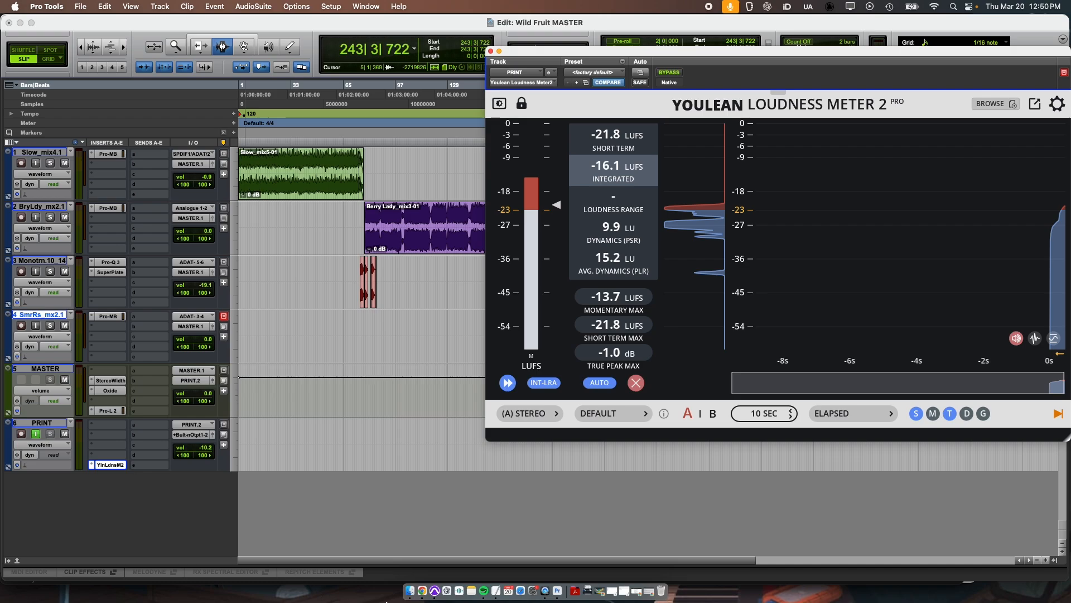
{"action": "left_click", "coordinate": [421, 596]}
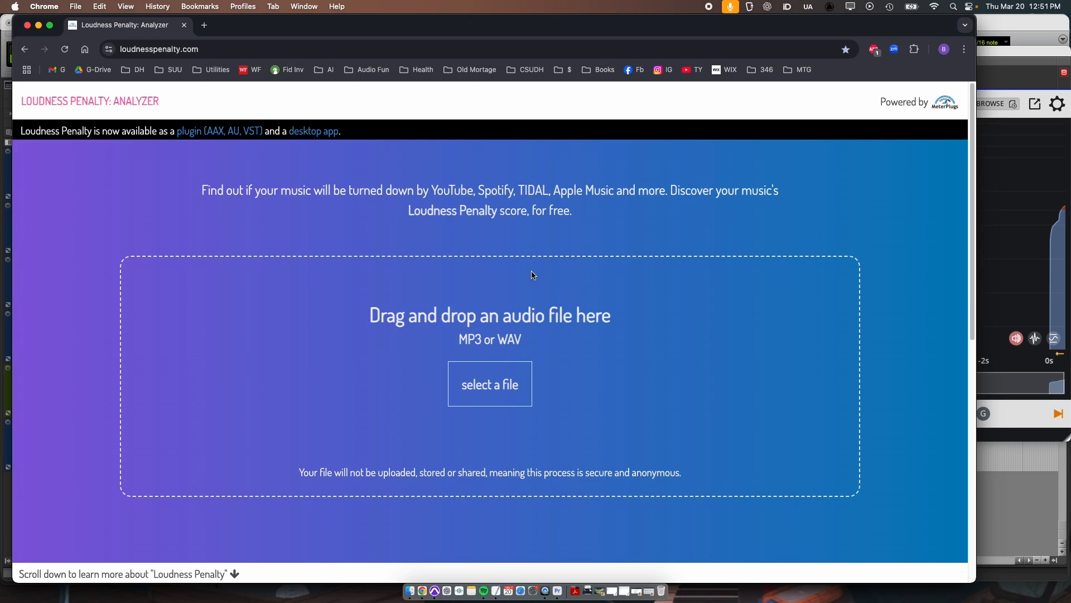
{"action": "key", "text": "super+Tab"}
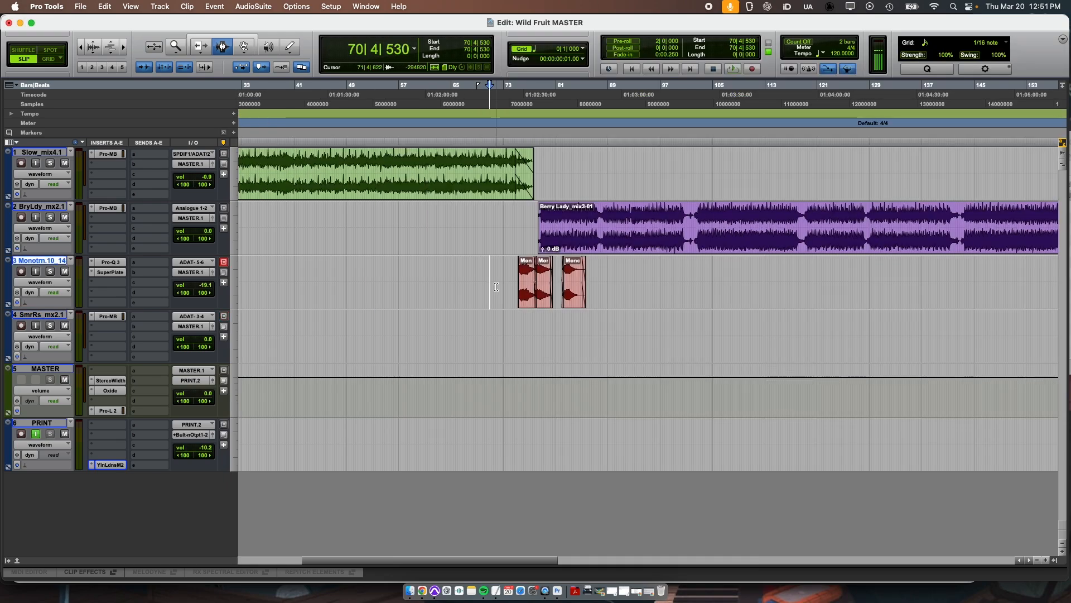
Highlight the three Monotron clips that bridge the first two songs to examine the transition's layout.
{"action": "left_click_drag", "start_coordinate": [487, 281], "coordinate": [621, 290]}
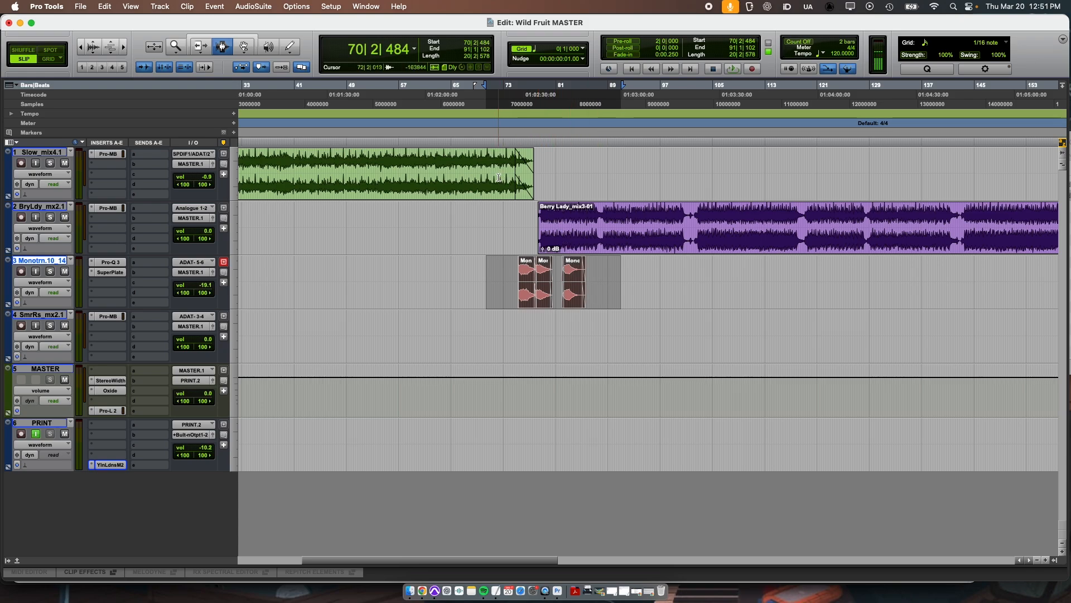
{"action": "left_click", "coordinate": [601, 226]}
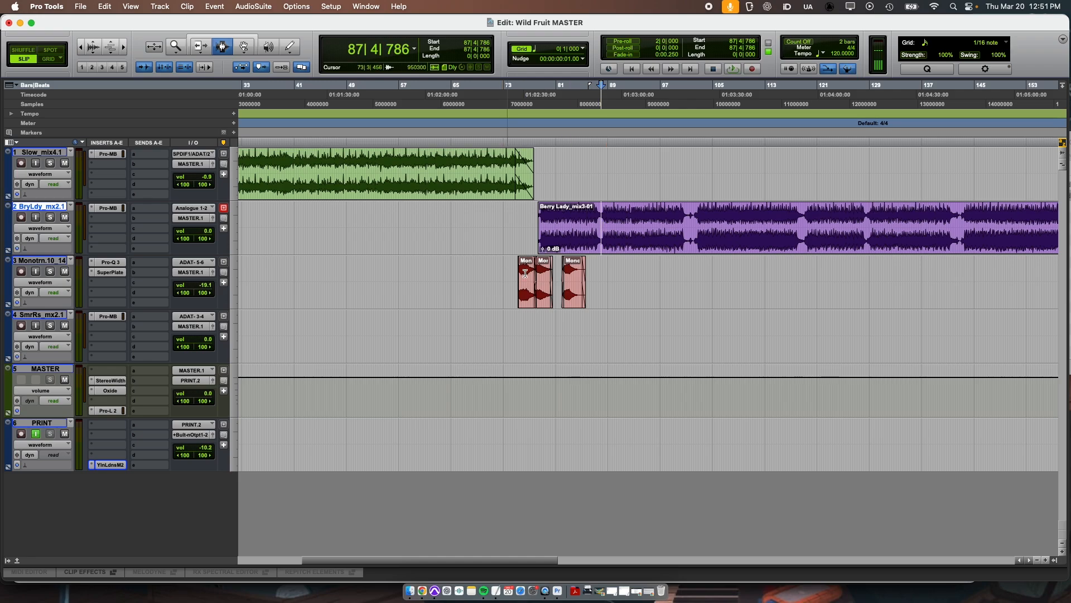
{"action": "left_click_drag", "start_coordinate": [508, 273], "coordinate": [592, 284]}
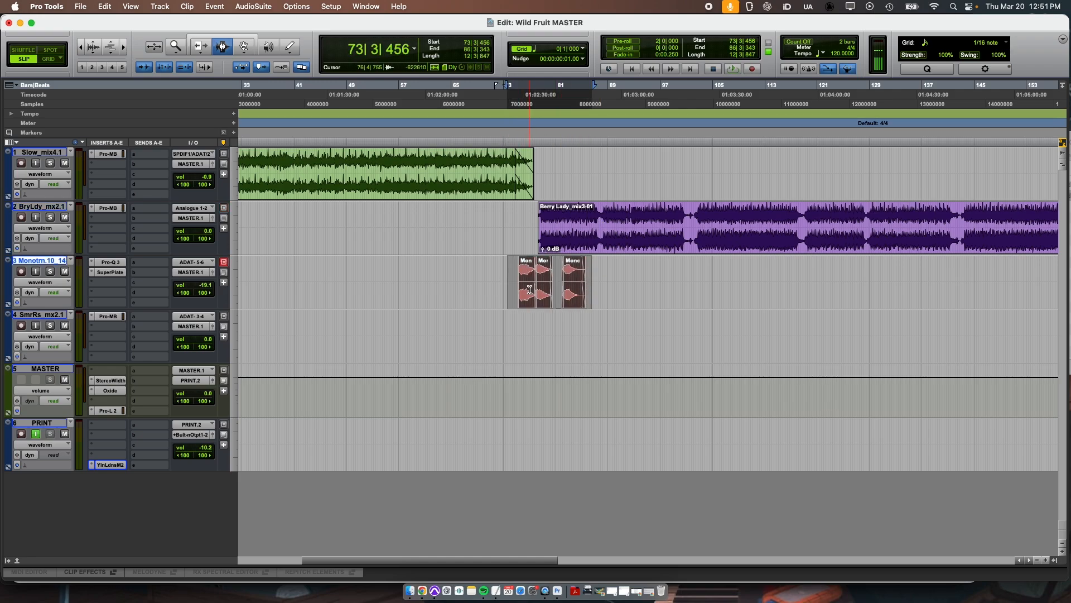
{"action": "left_click", "coordinate": [493, 169]}
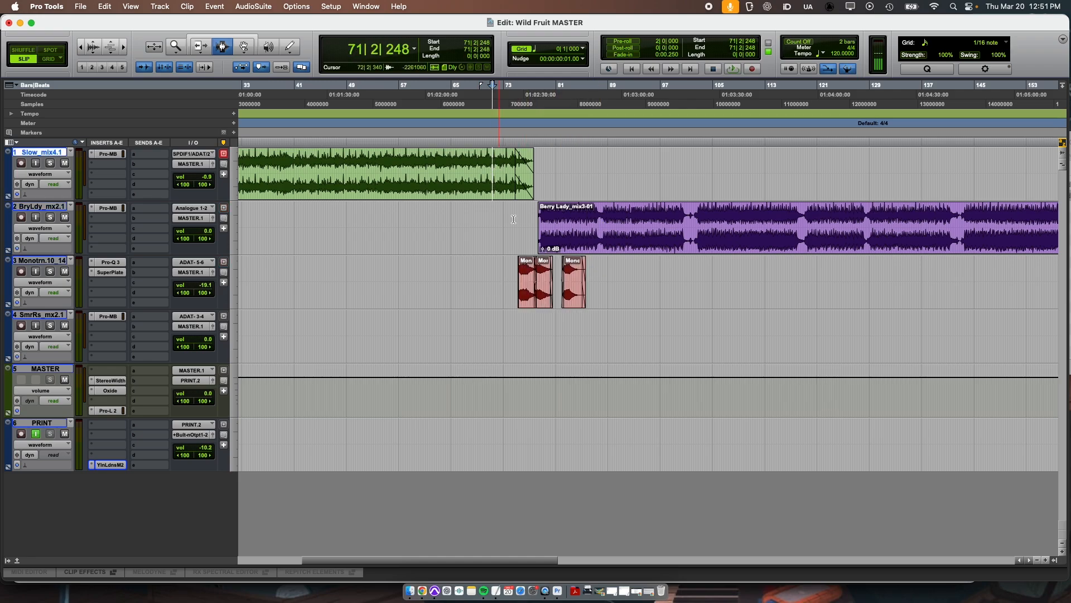
Play the transition from the end of the Slow mix into Berry Lady, including the Monotron clips.
{"action": "left_click", "coordinate": [515, 187]}
{"action": "key", "text": "space"}
{"action": "key", "text": "t"}
{"action": "key", "text": "t"}
{"action": "key", "text": "t"}
{"action": "scroll", "coordinate": [841, 412], "scroll_direction": "right", "scroll_amount": 3}
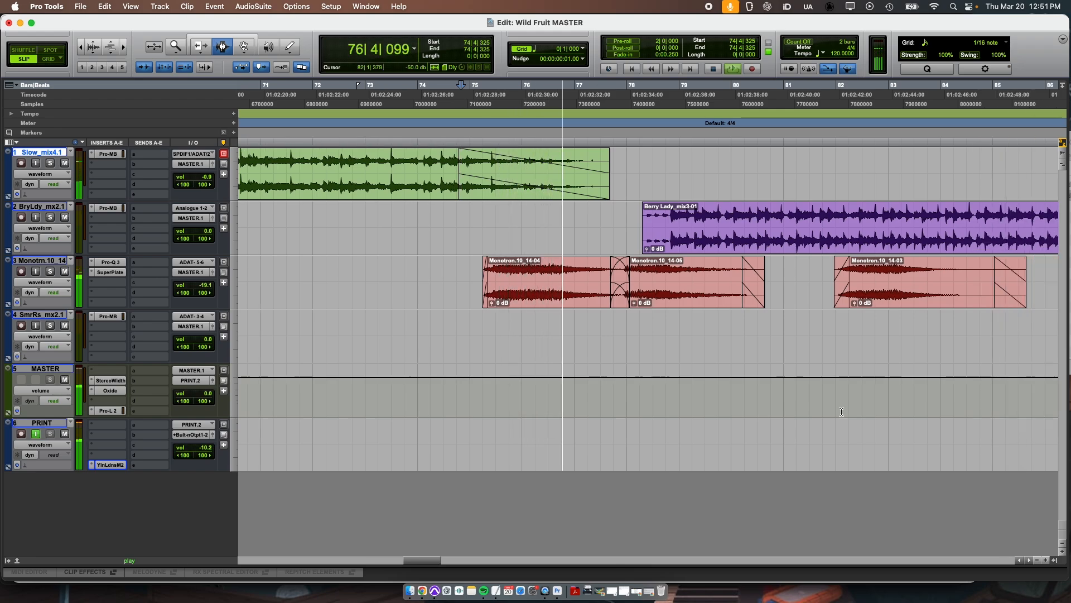
{"action": "scroll", "coordinate": [841, 412], "scroll_direction": "right", "scroll_amount": 3}
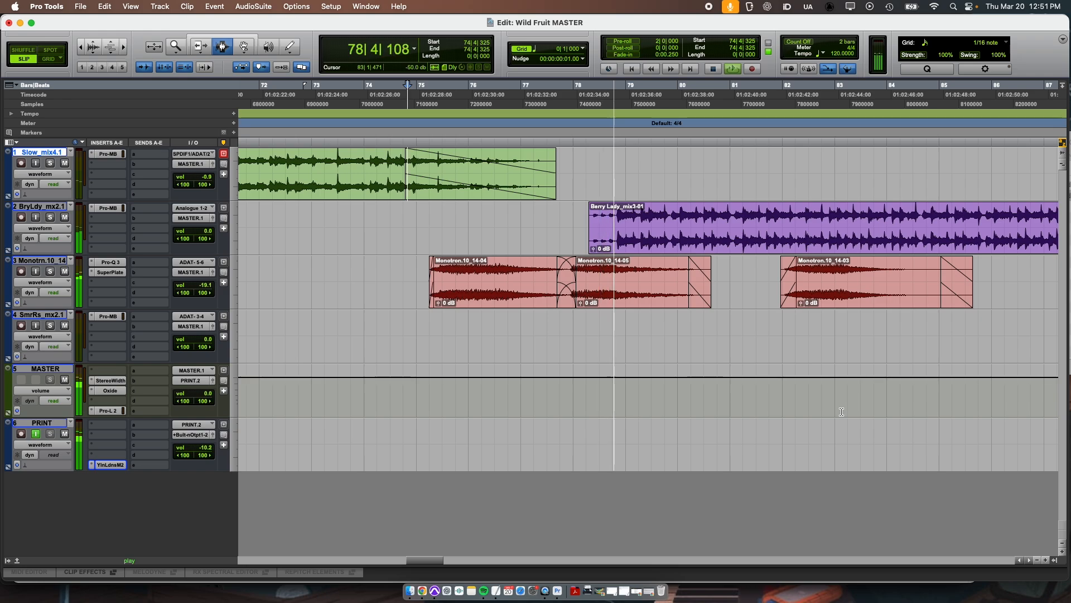
{"action": "key", "text": "r"}
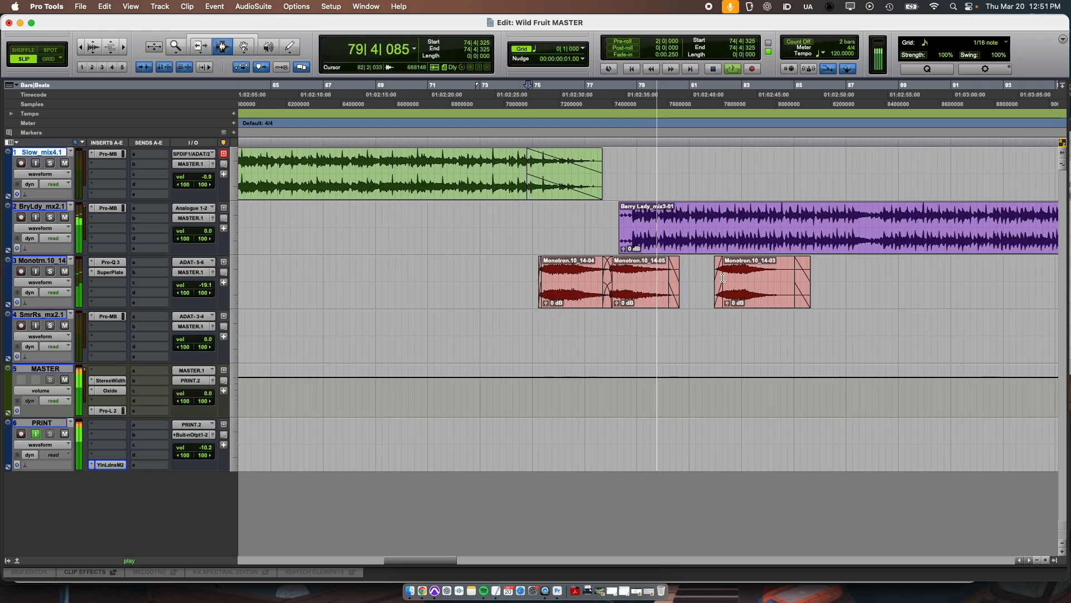
{"action": "key", "text": "space"}
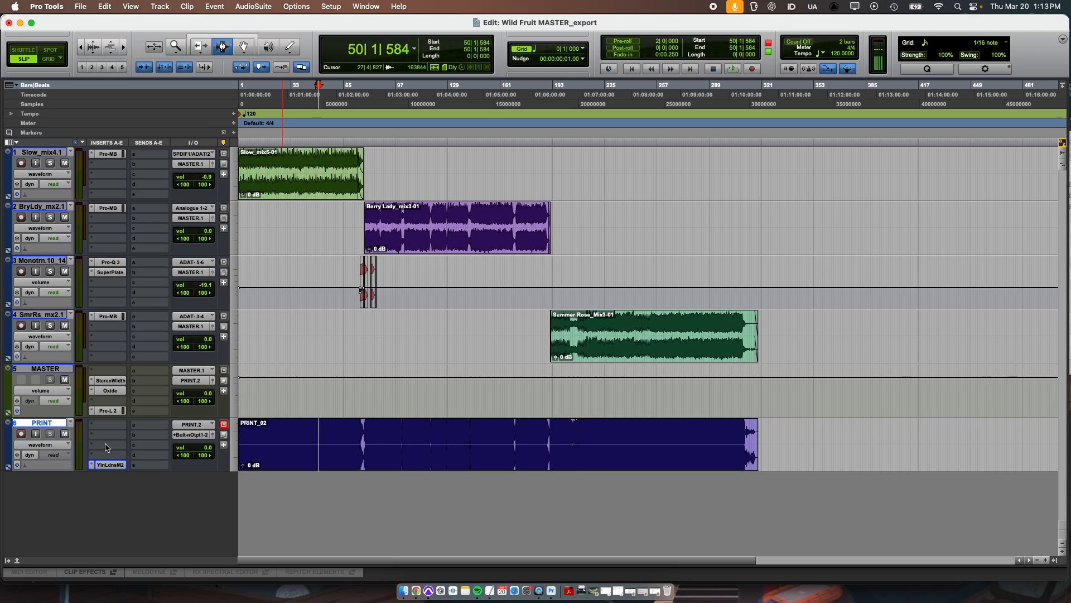
Check the full PRINT_02 recording against the start and end points of the three song clips.
{"action": "double_click", "coordinate": [336, 439]}
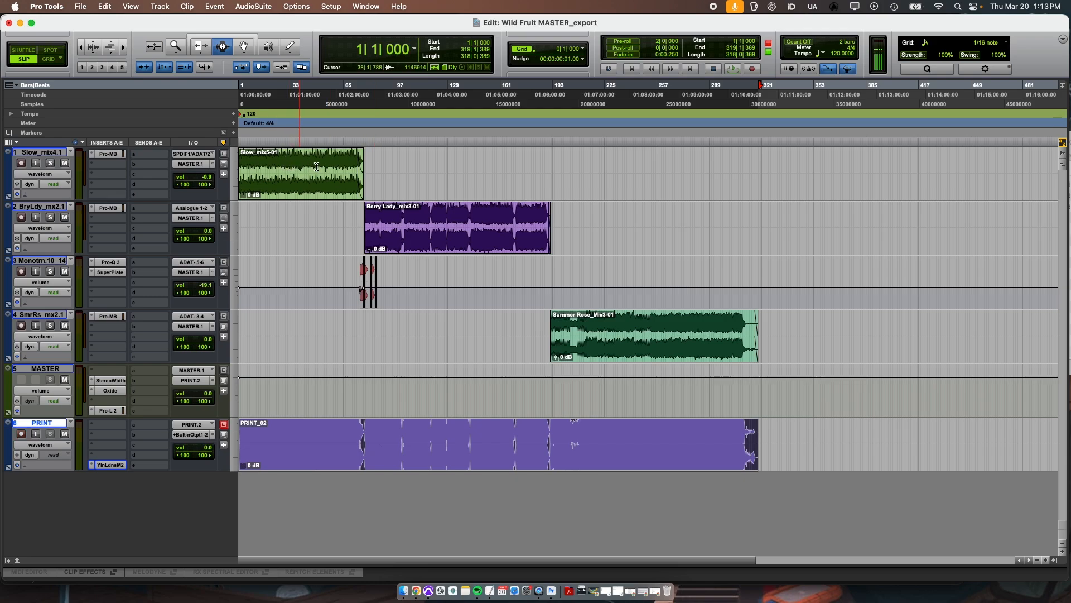
{"action": "left_click", "coordinate": [365, 166]}
{"action": "left_click", "coordinate": [550, 226]}
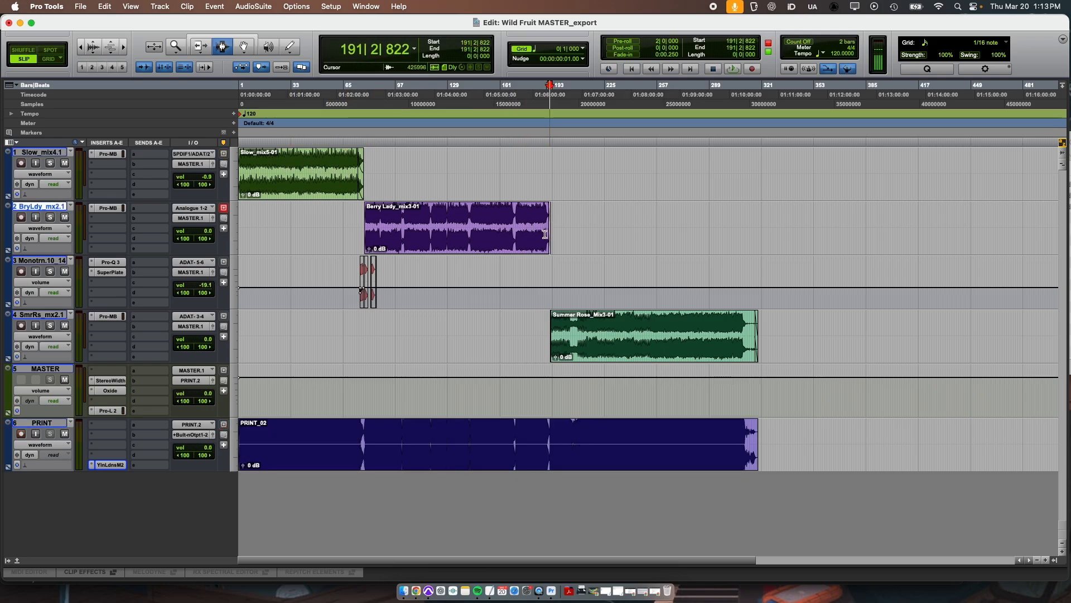
{"action": "left_click", "coordinate": [562, 335]}
{"action": "double_click", "coordinate": [341, 442]}
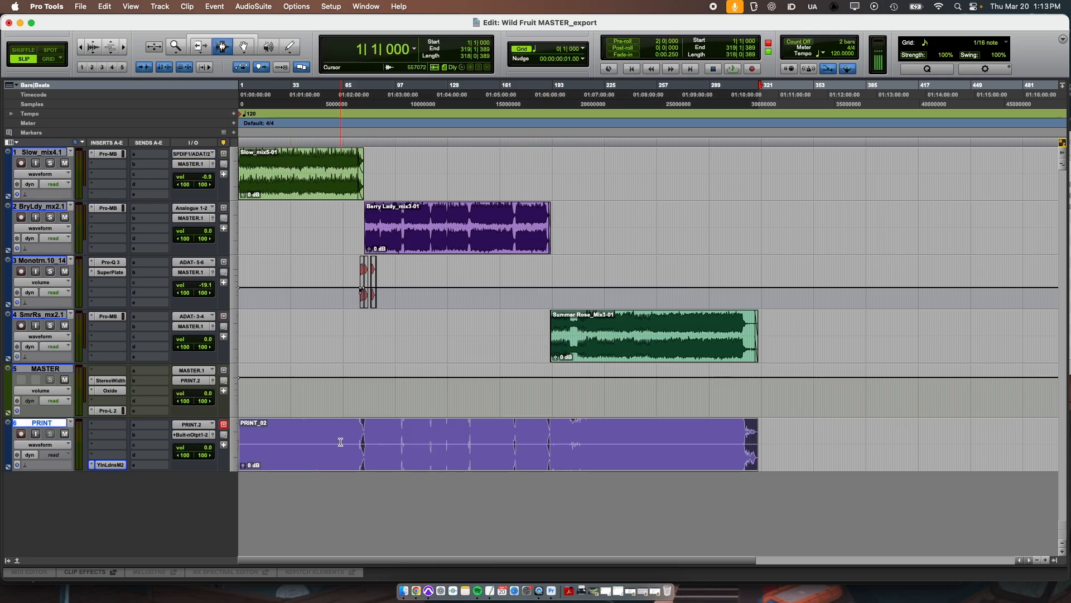
{"action": "left_click", "coordinate": [417, 444]}
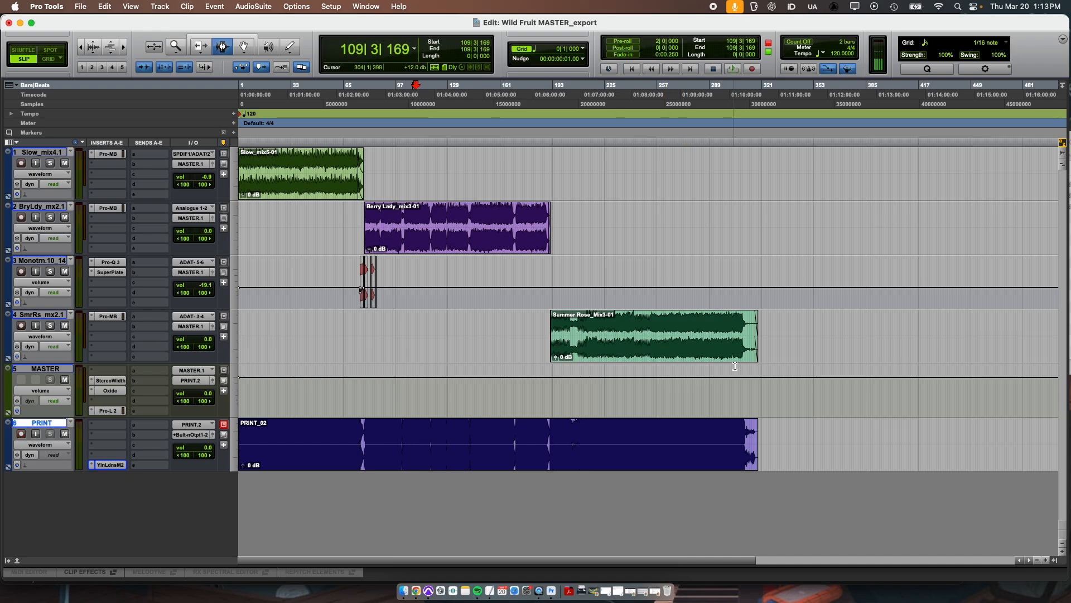
{"action": "double_click", "coordinate": [746, 429]}
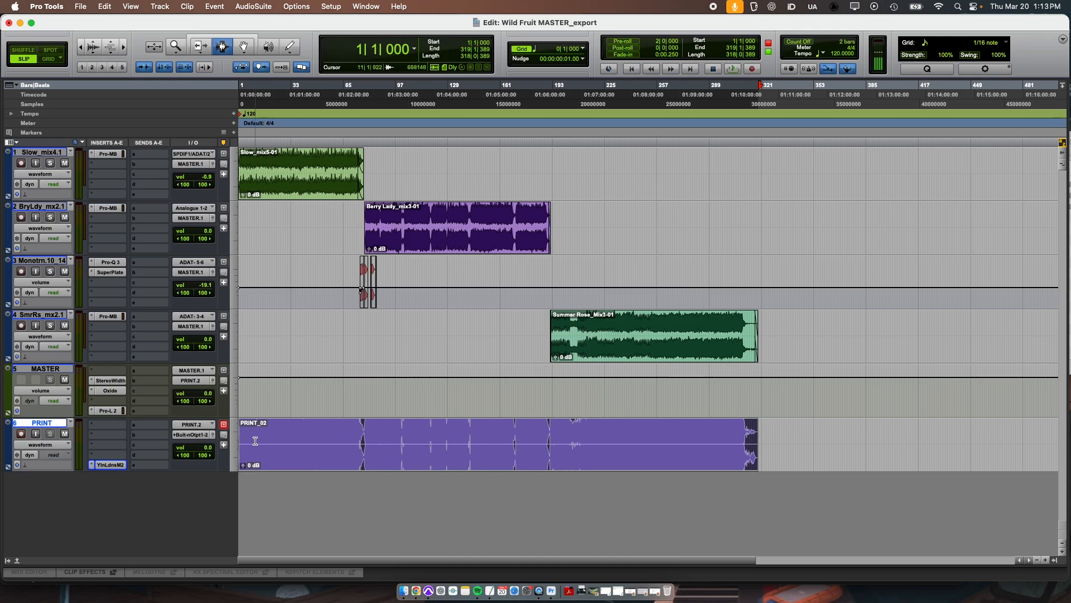
{"action": "left_click", "coordinate": [354, 371]}
Separate the PRINT recording at the end of the Slow mix clip, using that clip's time range.
{"action": "double_click", "coordinate": [296, 189]}
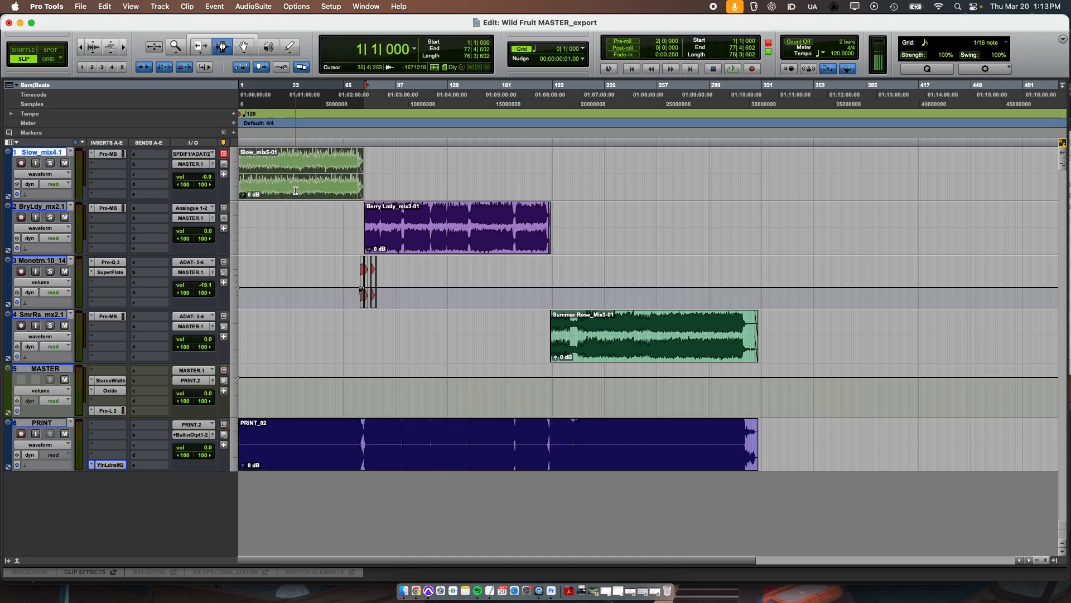
{"action": "key", "text": "semicolon"}
{"action": "key", "text": "semicolon"}
{"action": "key", "text": "semicolon"}
{"action": "key", "text": "semicolon"}
{"action": "key", "text": "semicolon"}
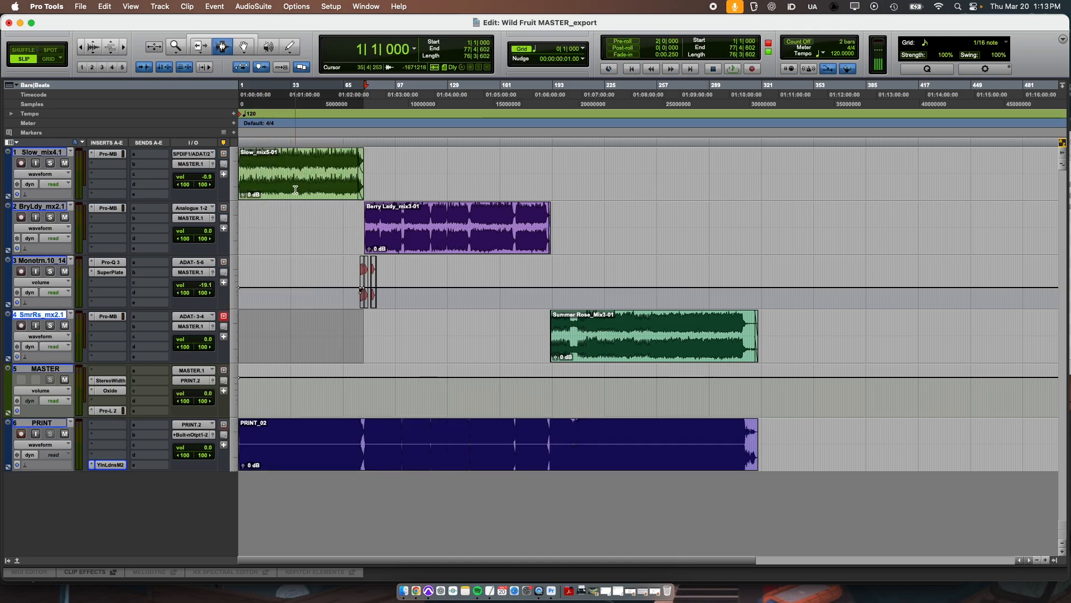
{"action": "key", "text": "b"}
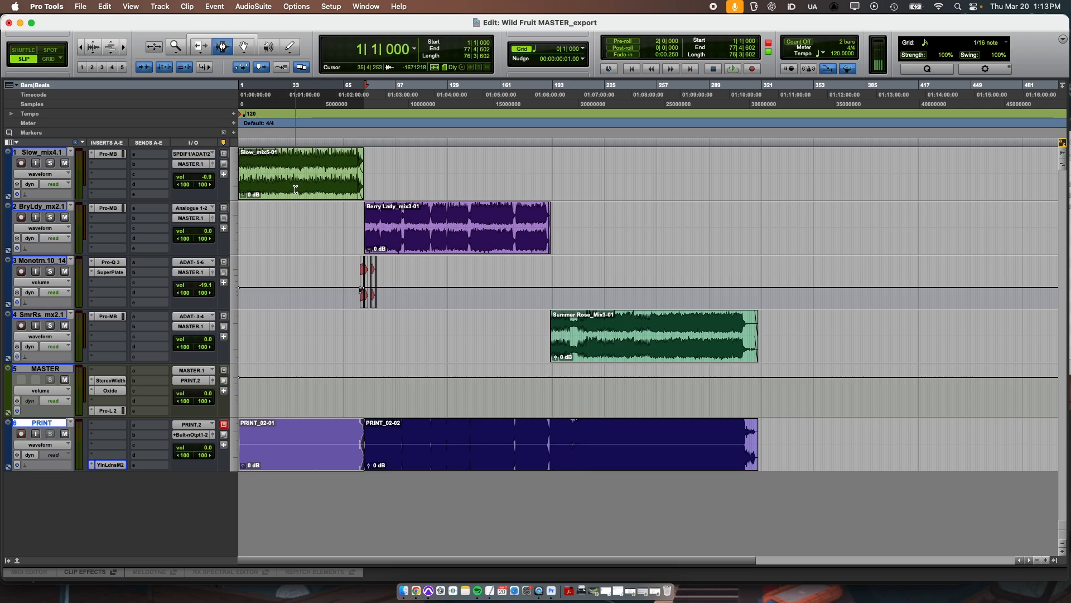
Separate the PRINT recording at the boundaries of the Summer Rose clip.
{"action": "double_click", "coordinate": [573, 344]}
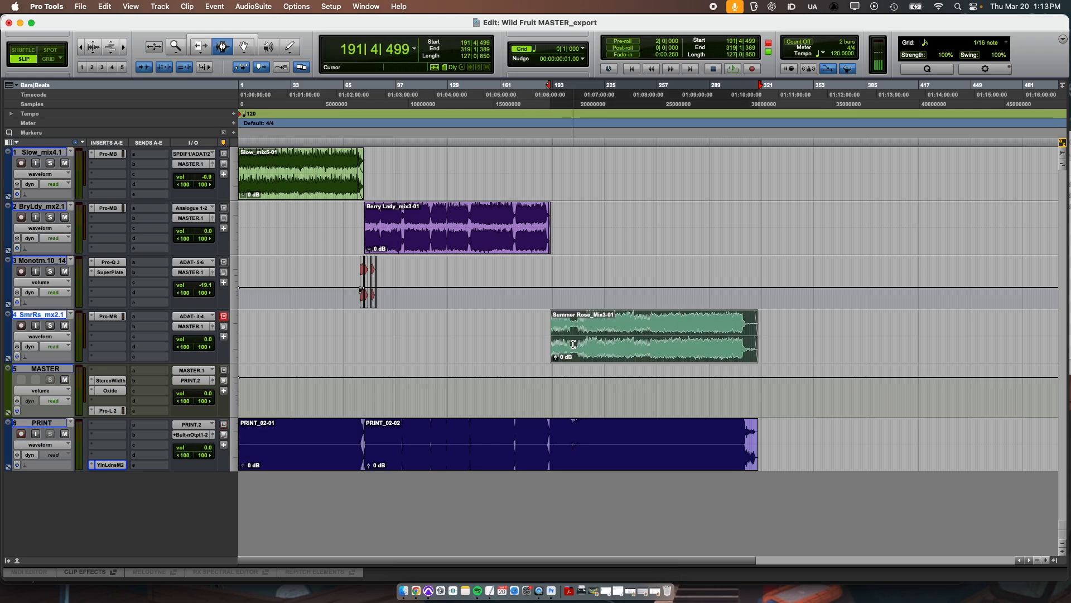
{"action": "key", "text": "semicolon"}
{"action": "key", "text": "semicolon"}
{"action": "key", "text": "b"}
Separate the PRINT recording at the boundaries of the Berry Lady clip, using that clip's time range.
{"action": "left_click", "coordinate": [360, 378]}
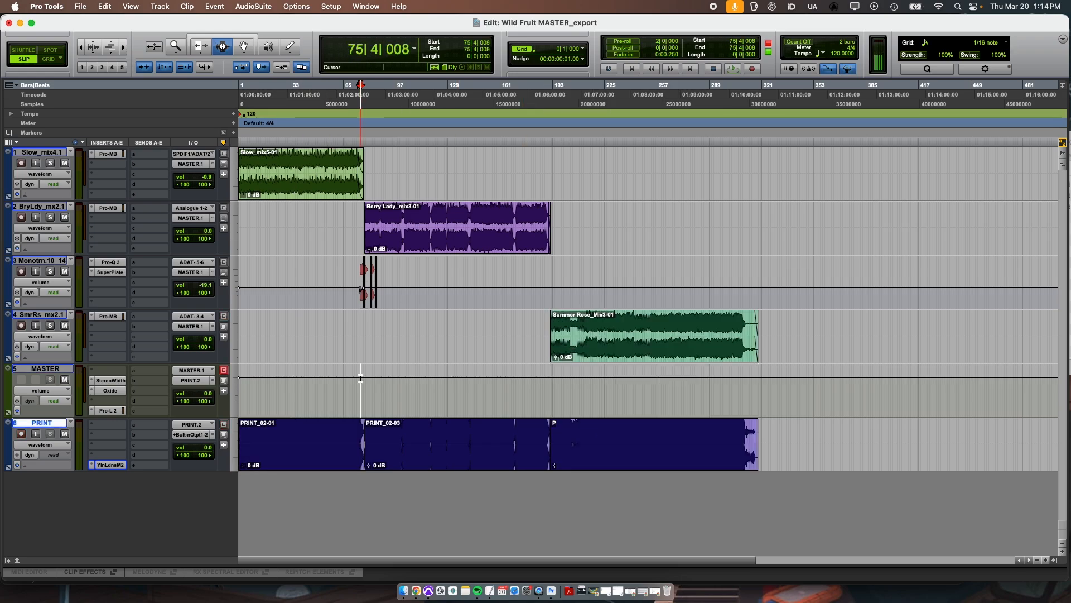
{"action": "key", "text": "t"}
{"action": "key", "text": "t"}
{"action": "key", "text": "t"}
{"action": "key", "text": "t"}
{"action": "scroll", "coordinate": [748, 420], "scroll_direction": "right", "scroll_amount": 2}
{"action": "left_click", "coordinate": [663, 385]}
{"action": "key", "text": "t"}
{"action": "key", "text": "t"}
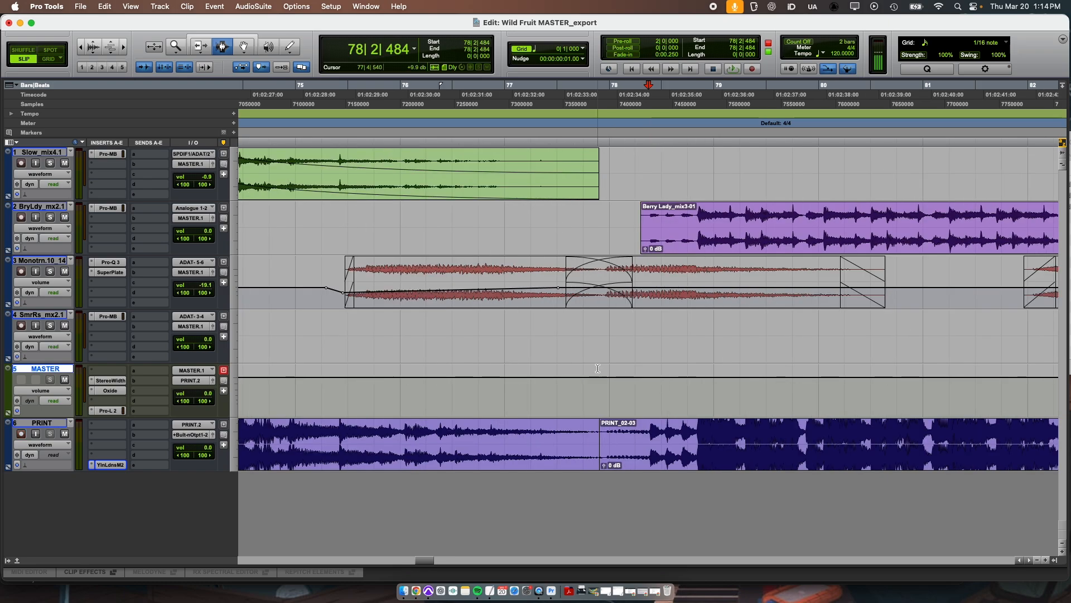
{"action": "key", "text": "t"}
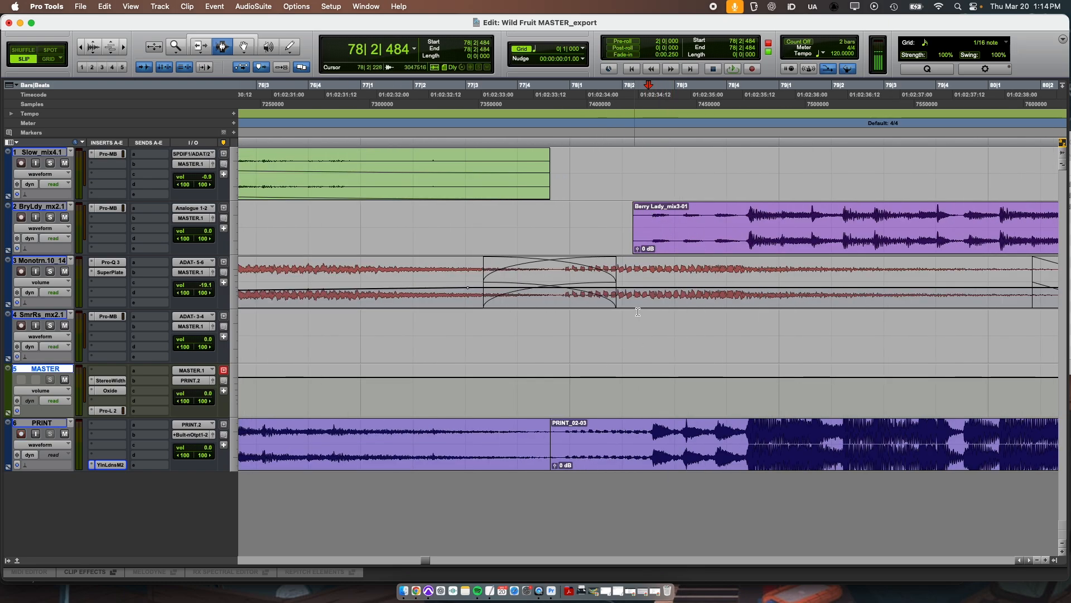
{"action": "double_click", "coordinate": [675, 238]}
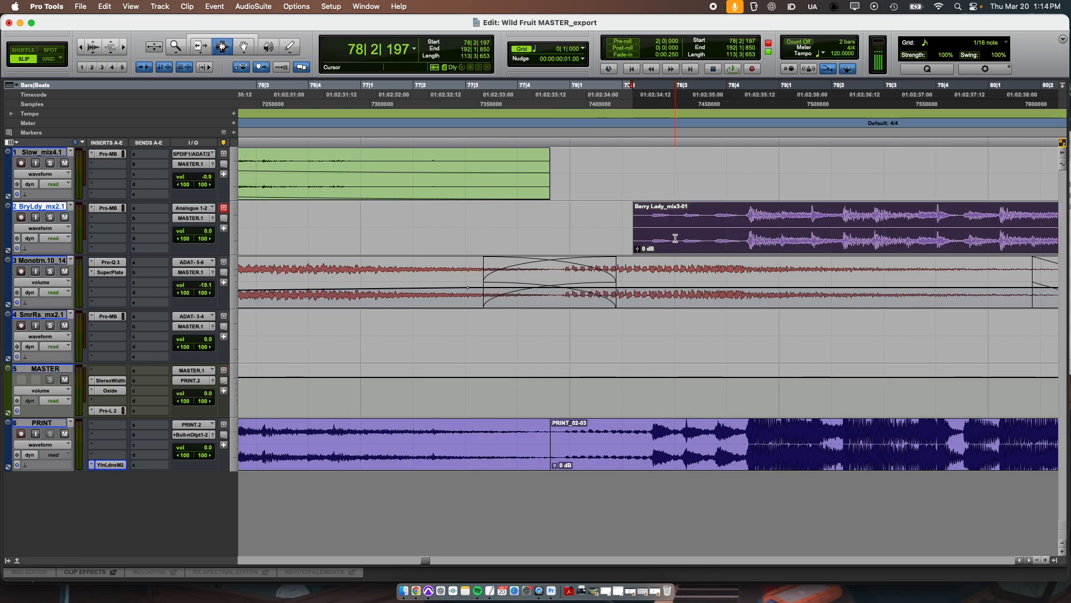
{"action": "key", "text": "semicolon"}
{"action": "key", "text": "semicolon"}
{"action": "key", "text": "semicolon"}
{"action": "key", "text": "semicolon"}
{"action": "key", "text": "super+e"}
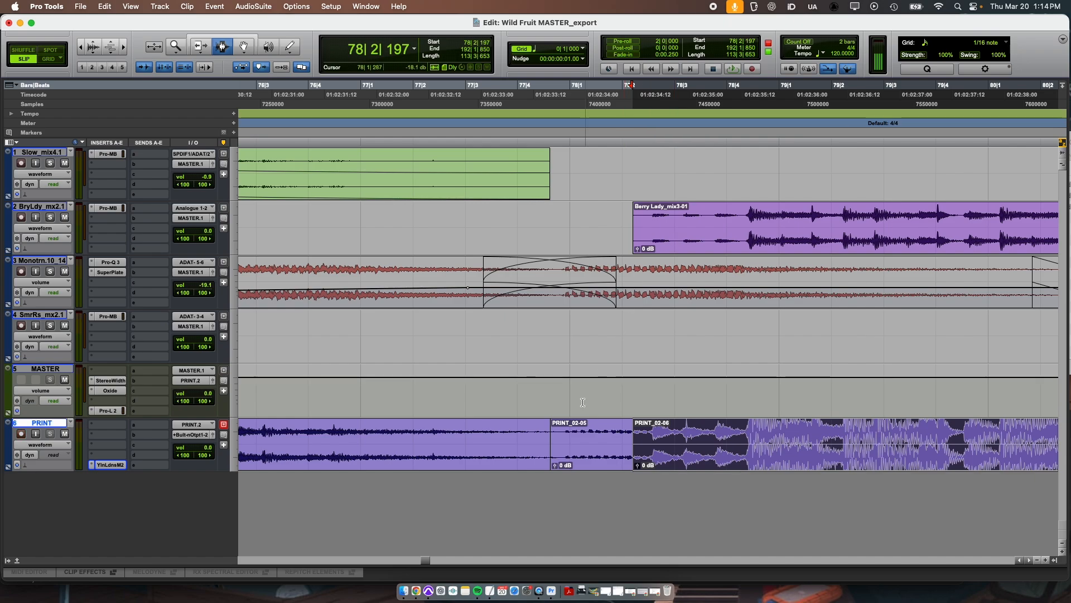
Heal the PRINT track's separation at the end of the Slow mix clip.
{"action": "left_click_drag", "start_coordinate": [504, 446], "coordinate": [586, 447]}
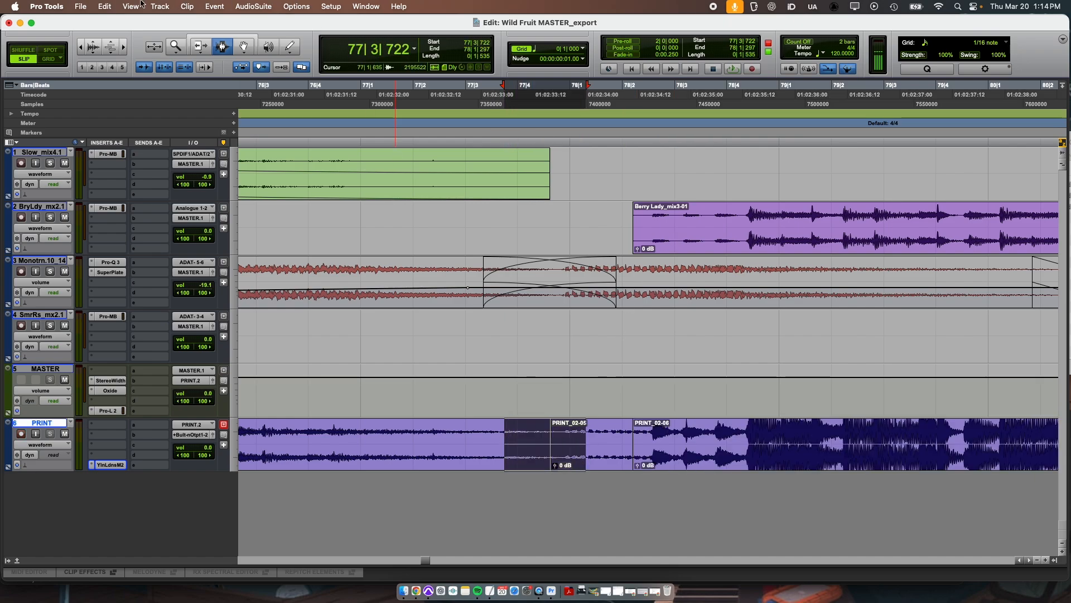
{"action": "left_click", "coordinate": [103, 7]}
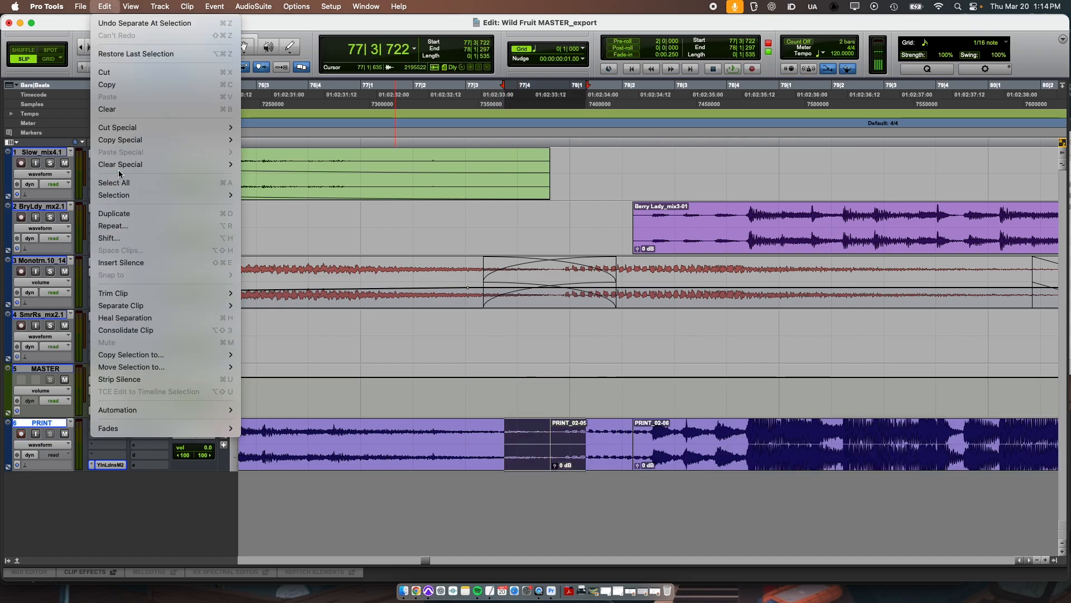
{"action": "left_click", "coordinate": [512, 446]}
{"action": "key", "text": "super+h"}
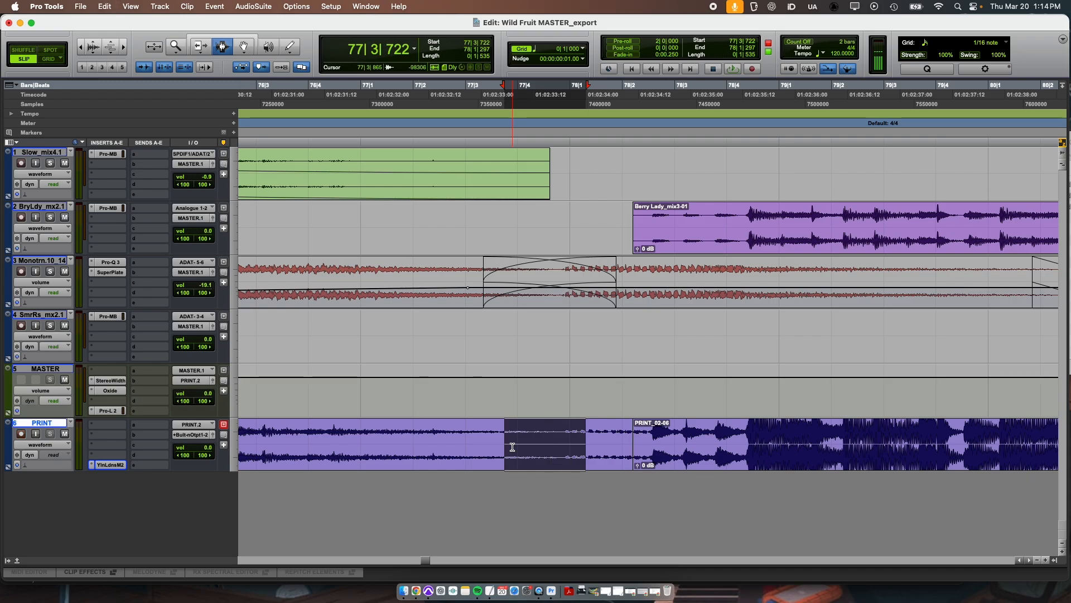
Examine the Berry Lady section of the PRINT track and its cut points at the transition into Summer Rose.
{"action": "key", "text": "r"}
{"action": "key", "text": "r"}
{"action": "key", "text": "r"}
{"action": "scroll", "coordinate": [690, 438], "scroll_direction": "right", "scroll_amount": 10}
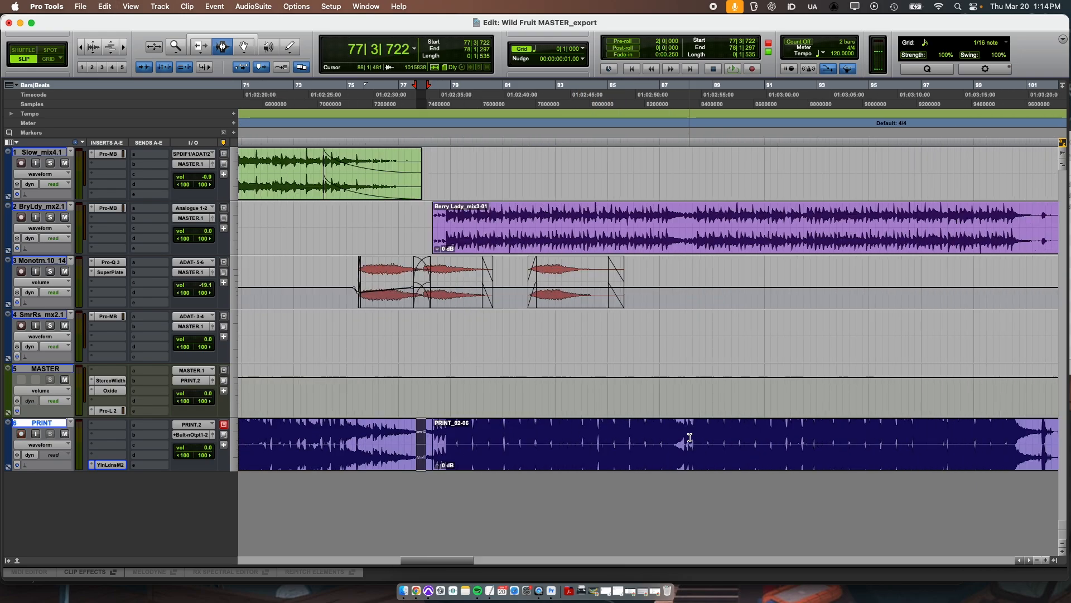
{"action": "key", "text": "r"}
{"action": "key", "text": "r"}
{"action": "double_click", "coordinate": [527, 436]}
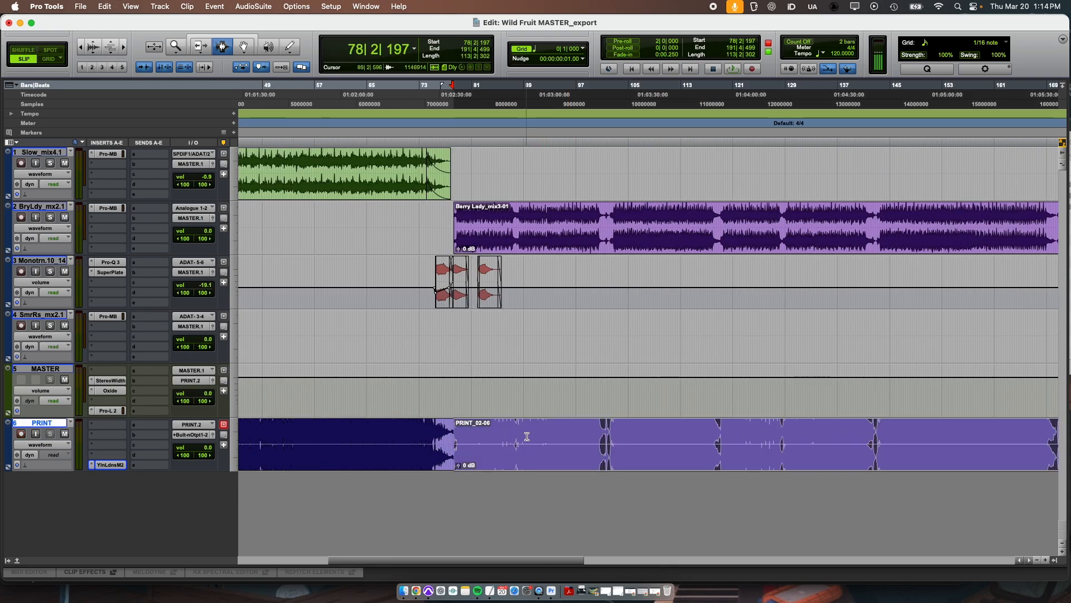
{"action": "key", "text": "t"}
{"action": "key", "text": "w"}
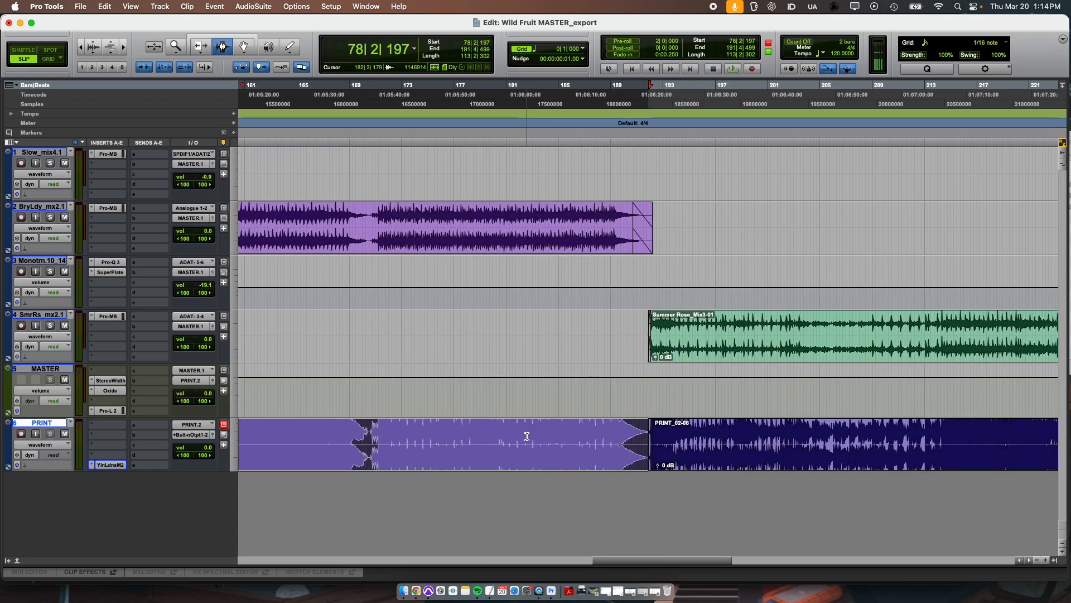
{"action": "left_click", "coordinate": [649, 440]}
{"action": "key", "text": "t"}
{"action": "key", "text": "t"}
{"action": "key", "text": "t"}
{"action": "key", "text": "t"}
{"action": "key", "text": "t"}
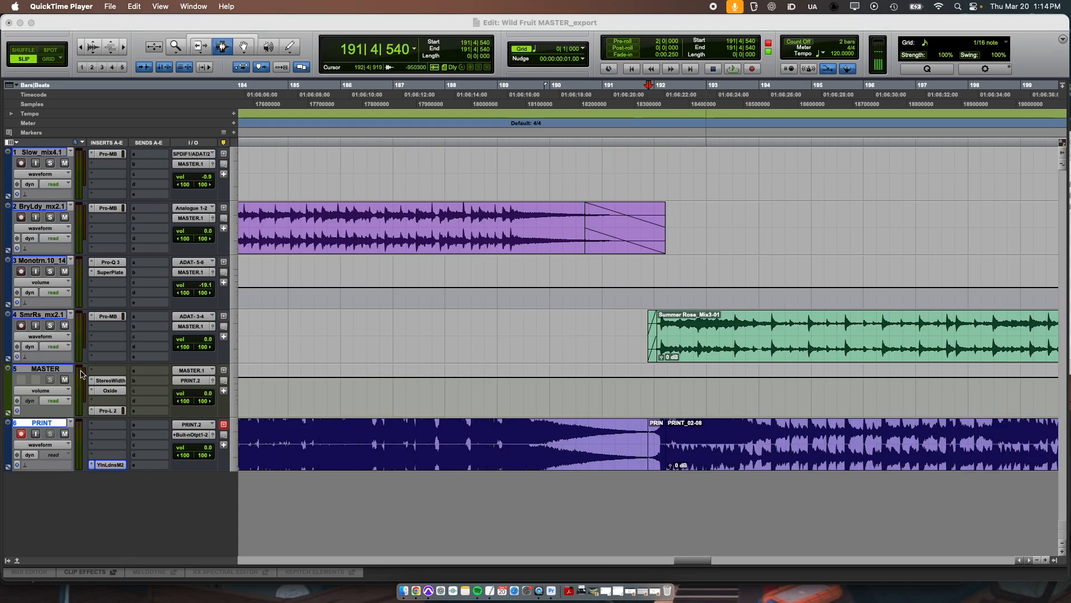
Disarm recording on the PRINT track, show the whole session timeline, and switch to the Grabber tool.
{"action": "left_click", "coordinate": [21, 434]}
{"action": "key", "text": "r"}
{"action": "key", "text": "r"}
{"action": "key", "text": "r"}
{"action": "key", "text": "r"}
{"action": "key", "text": "r"}
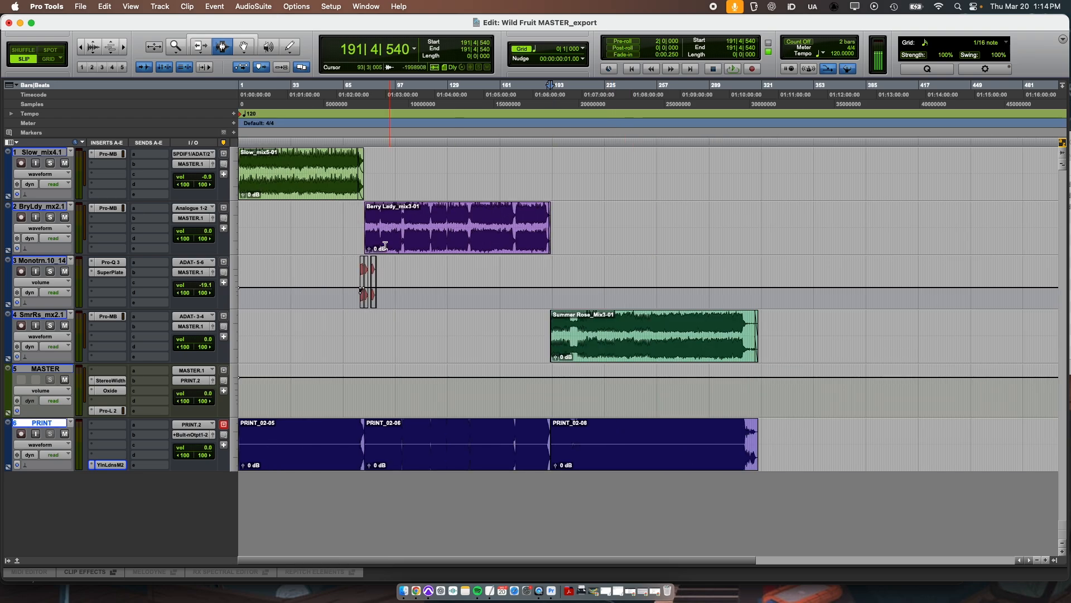
{"action": "key", "text": "F8"}
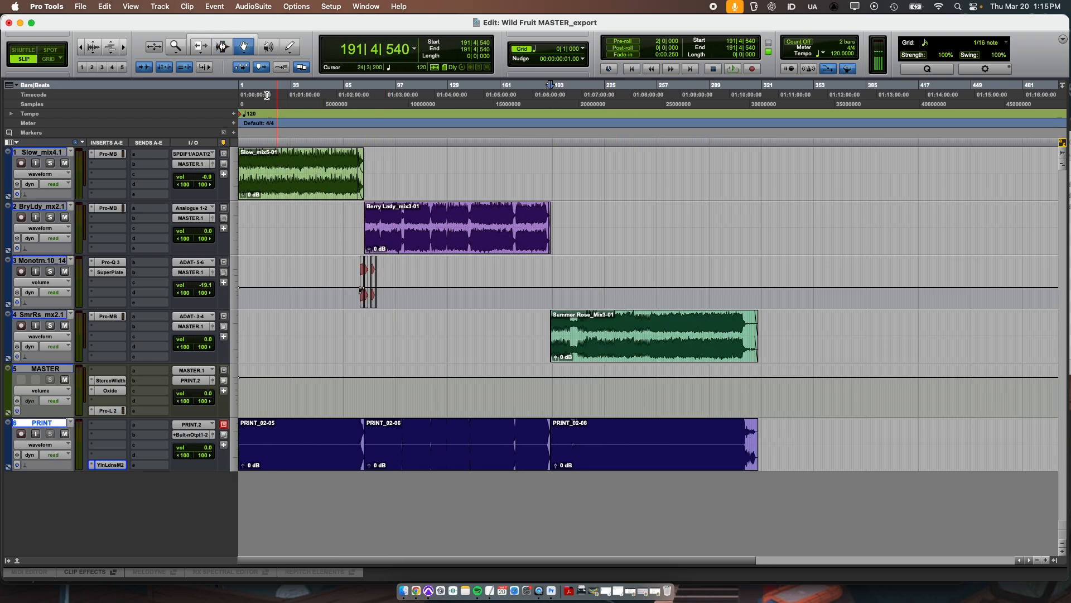
Rename the first clip on the PRINT track Slow_Master1, reusing the song title copied from the Slow mix clip's name.
{"action": "double_click", "coordinate": [282, 178]}
{"action": "key", "text": "super+c"}
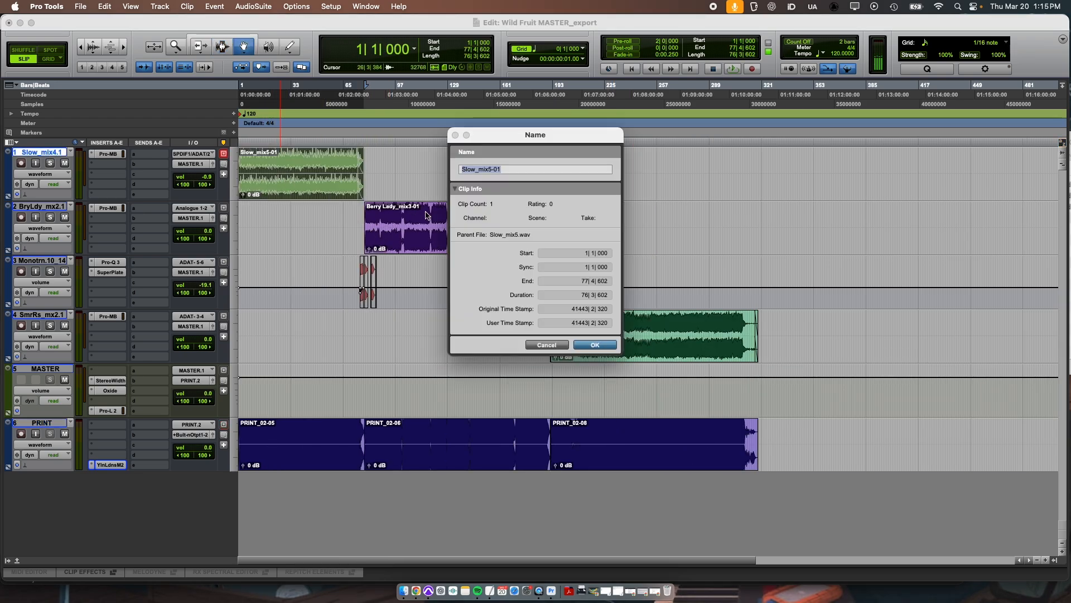
{"action": "left_click", "coordinate": [595, 345]}
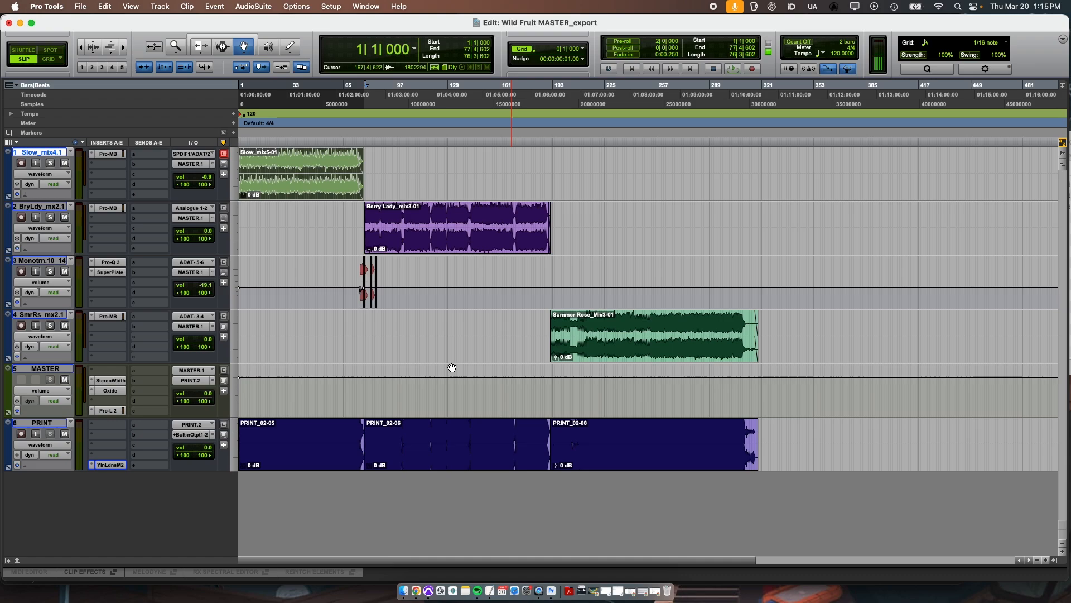
{"action": "double_click", "coordinate": [262, 459]}
{"action": "key", "text": "super+v"}
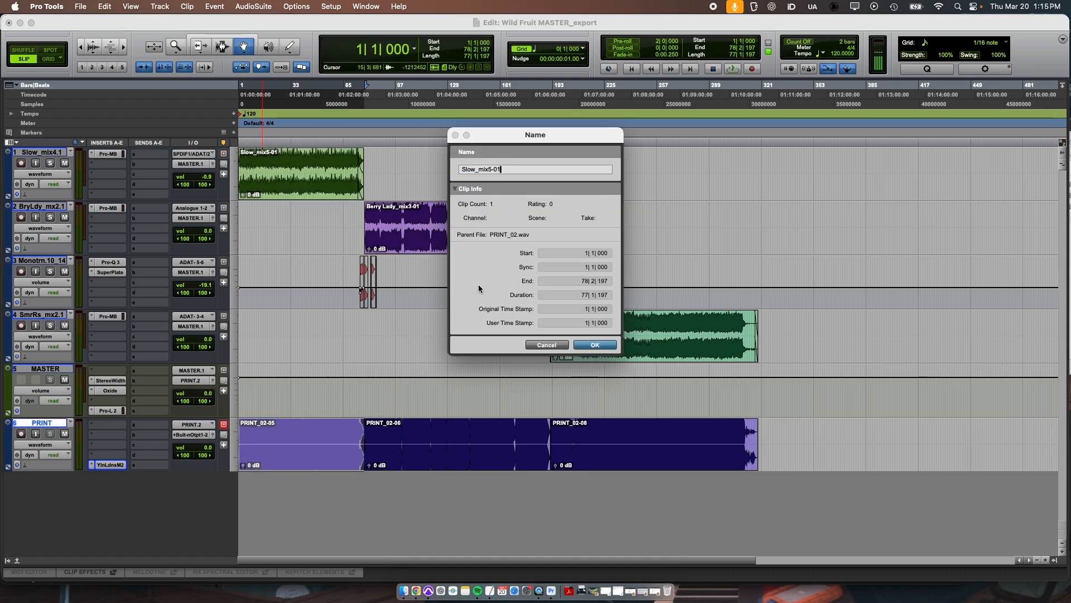
{"action": "key", "text": "BackSpace"}
{"action": "key", "text": "BackSpace"}
{"action": "key", "text": "BackSpace"}
{"action": "key", "text": "BackSpace"}
{"action": "key", "text": "BackSpace"}
{"action": "key", "text": "BackSpace"}
{"action": "key", "text": "BackSpace"}
{"action": "type", "text": "Master1"}
{"action": "key", "text": "Return"}
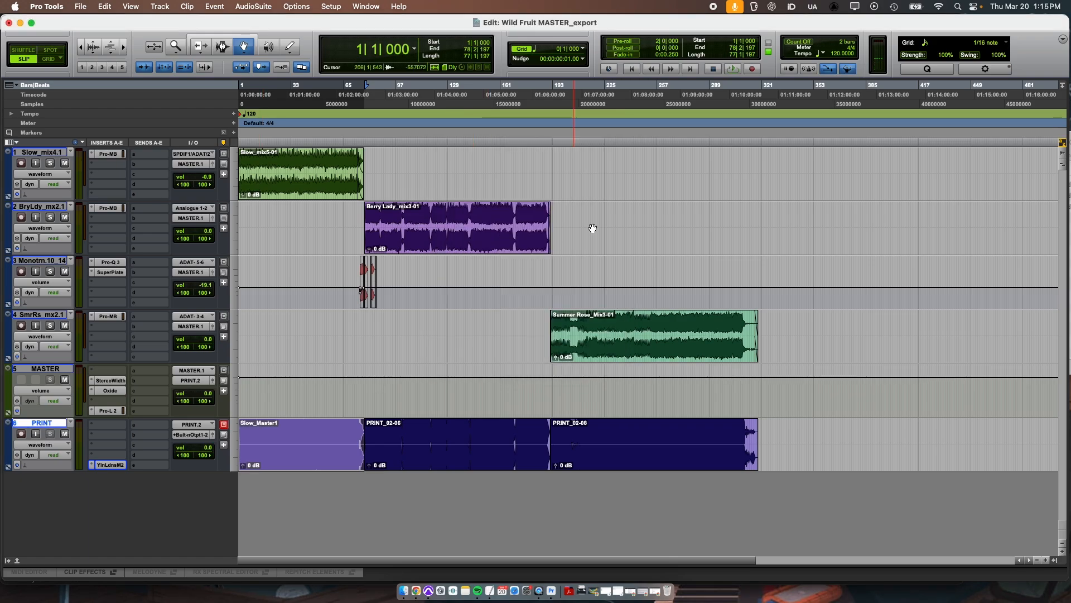
Rename the second PRINT clip Berry Lady_Master1, based on the name copied from the Berry Lady mix clip.
{"action": "left_click", "coordinate": [430, 254]}
{"action": "double_click", "coordinate": [432, 241]}
{"action": "key", "text": "cmd+c"}
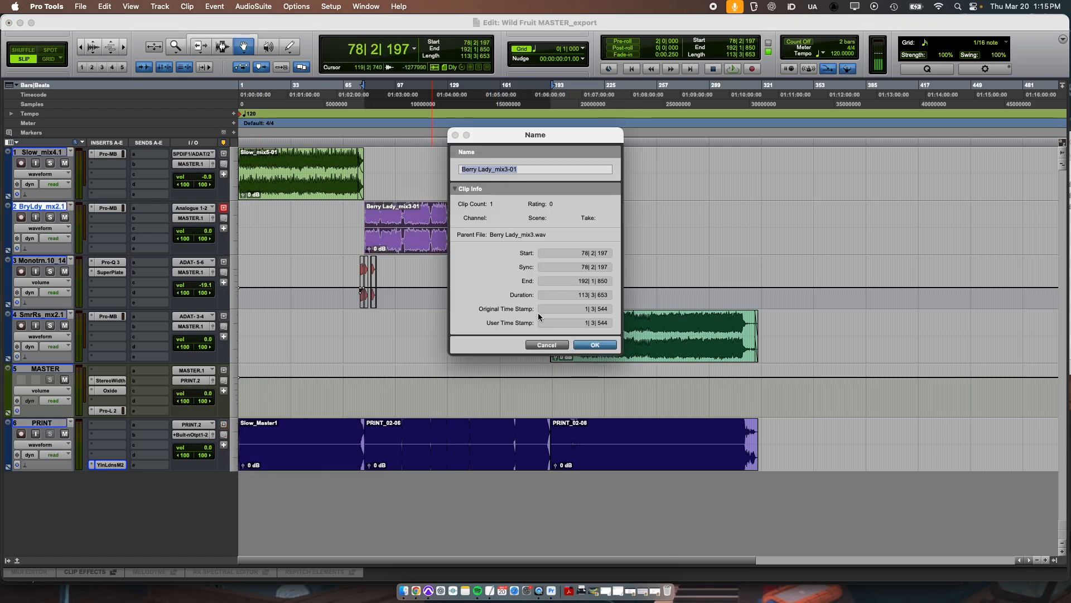
{"action": "left_click", "coordinate": [594, 345]}
{"action": "double_click", "coordinate": [463, 467]}
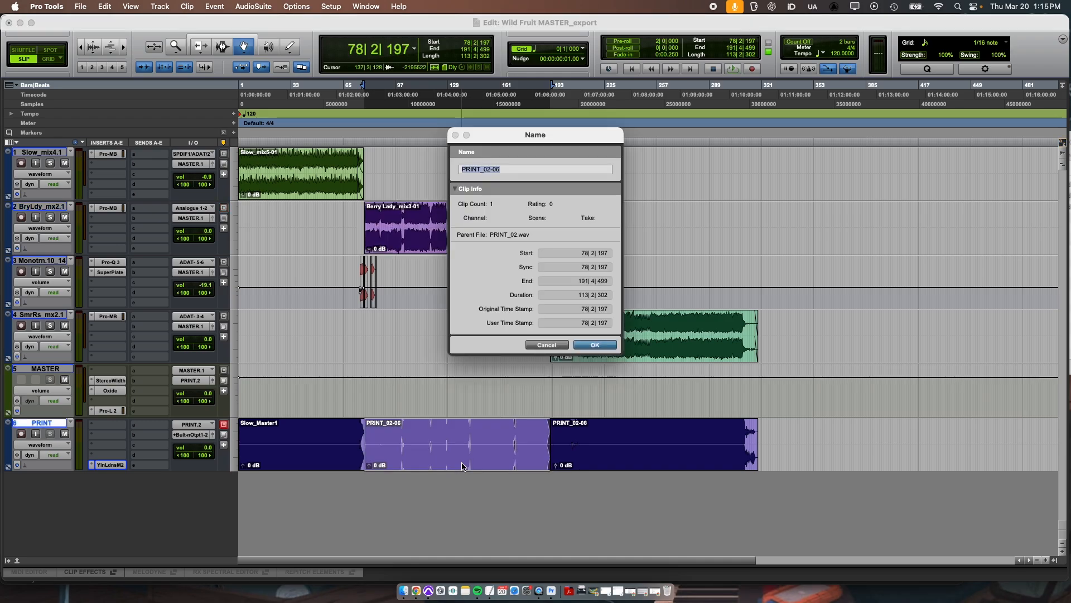
{"action": "key", "text": "cmd+v"}
{"action": "left_click_drag", "start_coordinate": [518, 169], "coordinate": [497, 172]}
{"action": "type", "text": "Master1"}
{"action": "key", "text": "Return"}
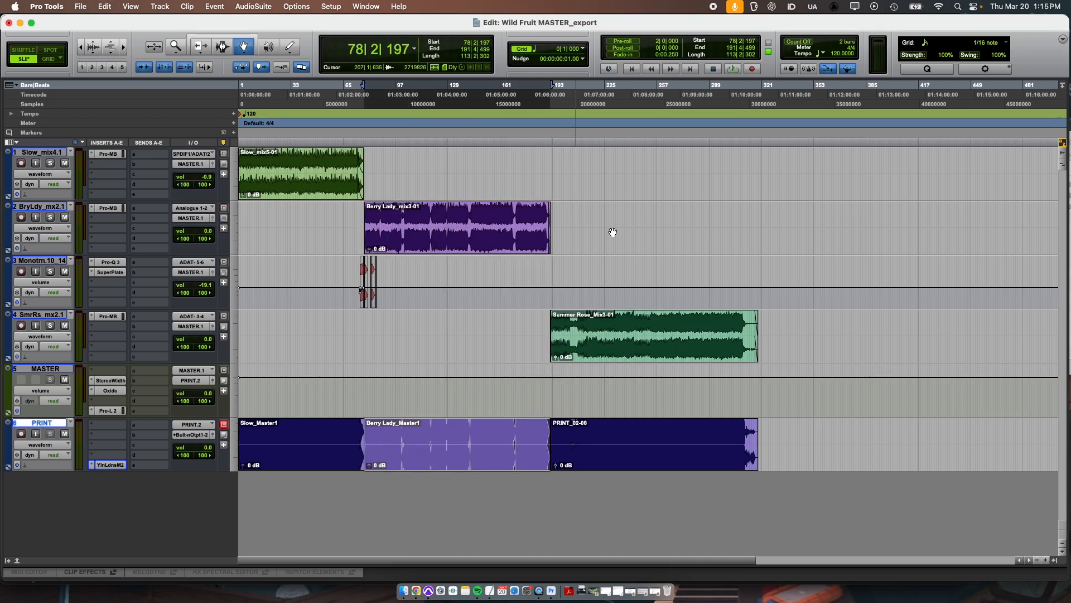
Rename the third PRINT clip Summer Rose_Master1, based on the name copied from the Summer Rose mix clip.
{"action": "double_click", "coordinate": [615, 345]}
{"action": "left_click", "coordinate": [615, 344]}
{"action": "double_click", "coordinate": [622, 437]}
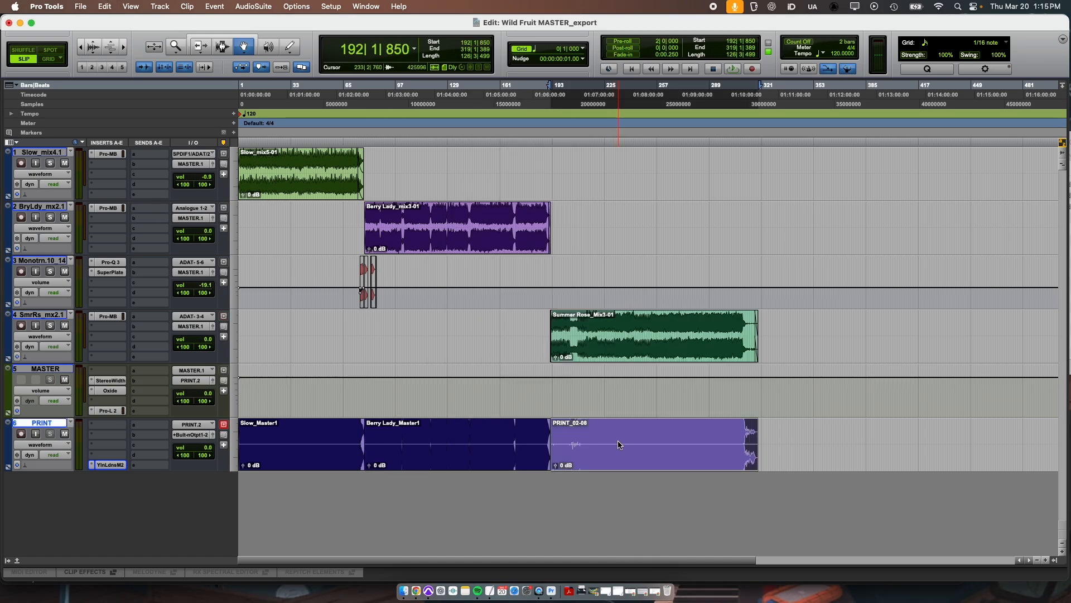
{"action": "type", "text": "Summer Rose_Mix3-01"}
{"action": "key", "text": "BackSpace"}
{"action": "key", "text": "BackSpace"}
{"action": "key", "text": "BackSpace"}
{"action": "key", "text": "BackSpace"}
{"action": "key", "text": "BackSpace"}
{"action": "key", "text": "BackSpace"}
{"action": "type", "text": "aster3"}
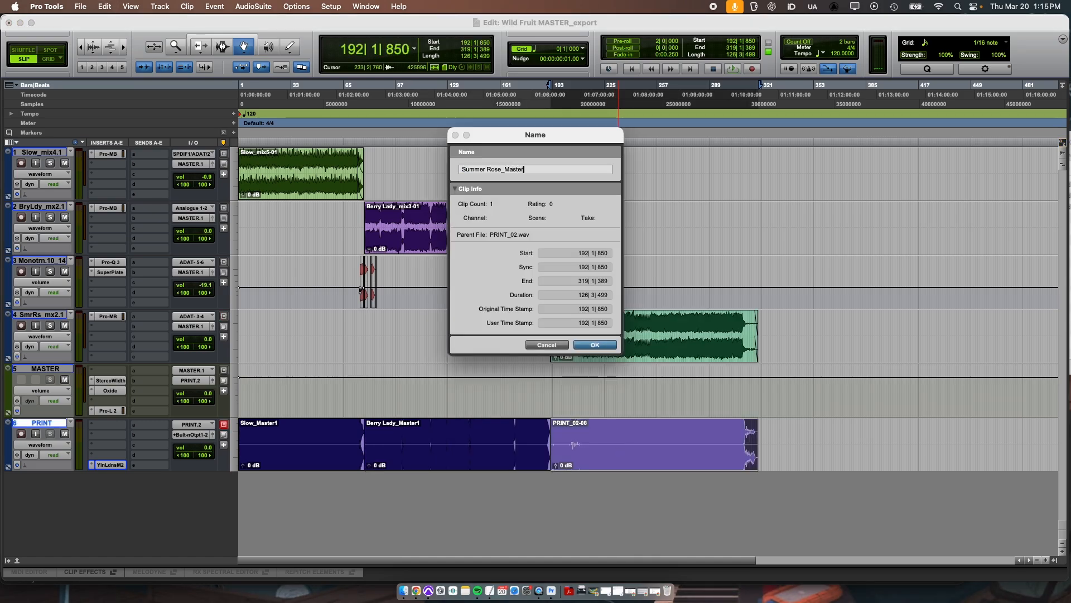
{"action": "key", "text": "BackSpace"}
{"action": "key", "text": "BackSpace"}
{"action": "type", "text": "r1"}
{"action": "key", "text": "Return"}
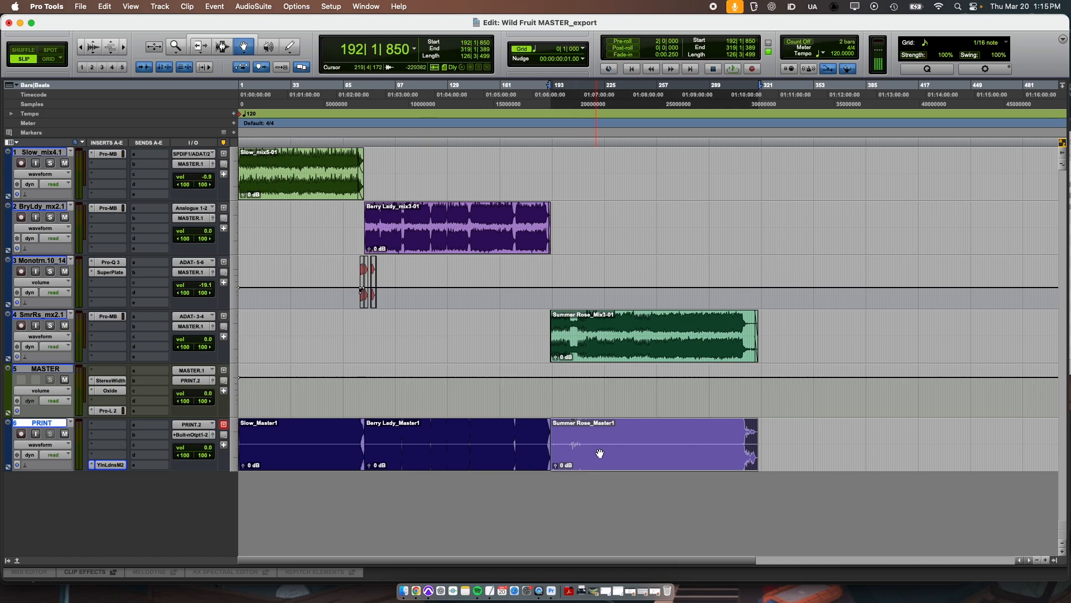
Add the track-number prefix 01_ to the Slow_Master1 clip's name on the PRINT track.
{"action": "left_click", "coordinate": [309, 467]}
{"action": "double_click", "coordinate": [309, 468]}
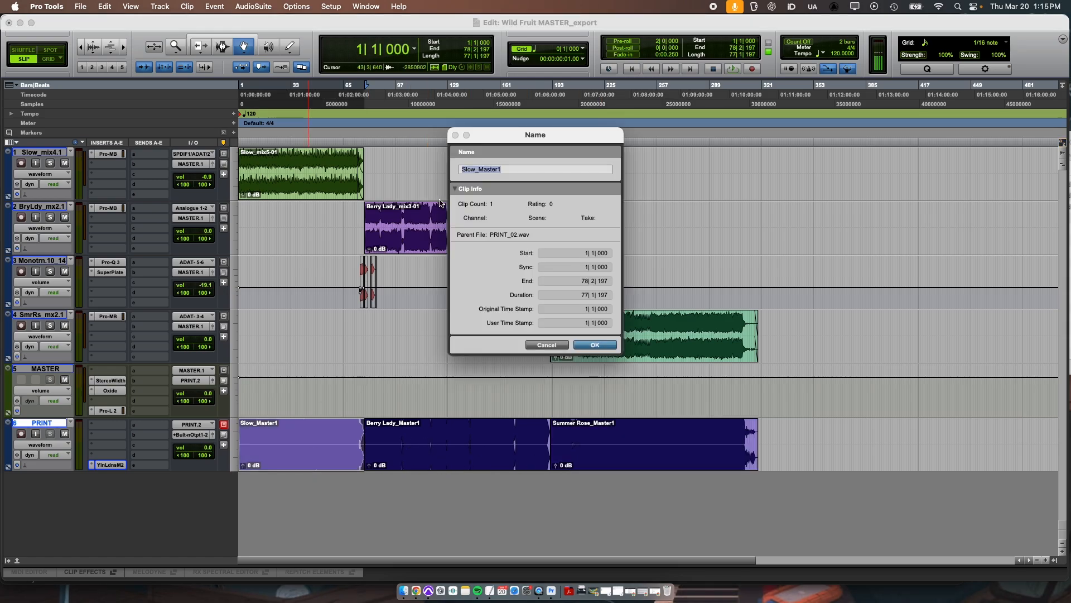
{"action": "key", "text": "Left"}
{"action": "type", "text": "01_"}
{"action": "left_click", "coordinate": [604, 344]}
Add the track-number prefix 02_ to the Berry Lady_Master1 clip's name on the PRINT track.
{"action": "double_click", "coordinate": [489, 437]}
{"action": "key", "text": "Left"}
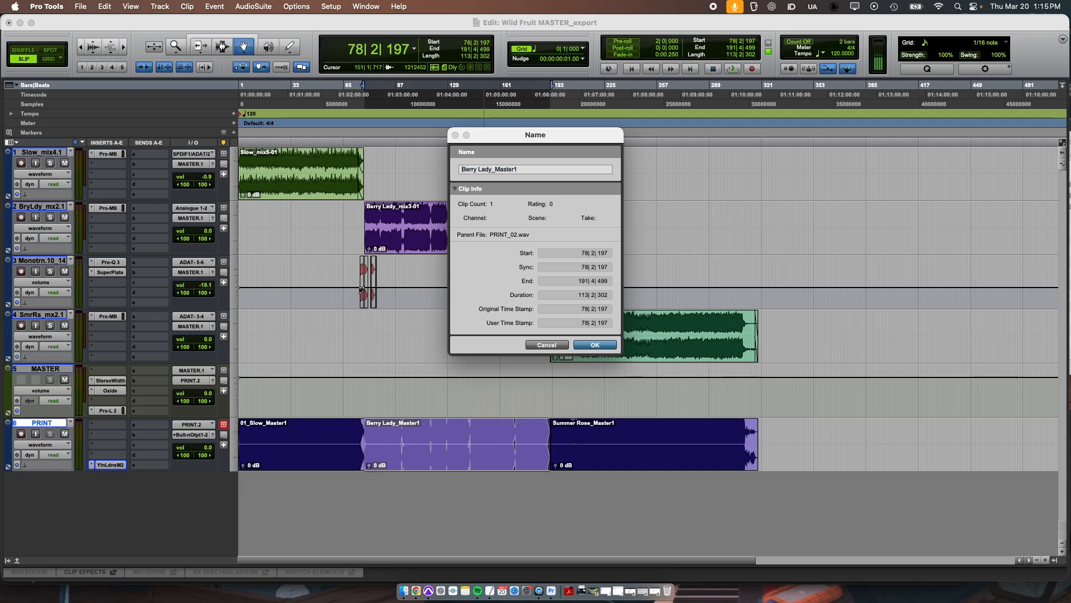
{"action": "type", "text": "02_"}
{"action": "left_click", "coordinate": [594, 344]}
Add the track-number prefix 03_ to the Summer Rose_Master1 clip's name on the PRINT track.
{"action": "double_click", "coordinate": [600, 441]}
{"action": "key", "text": "Left"}
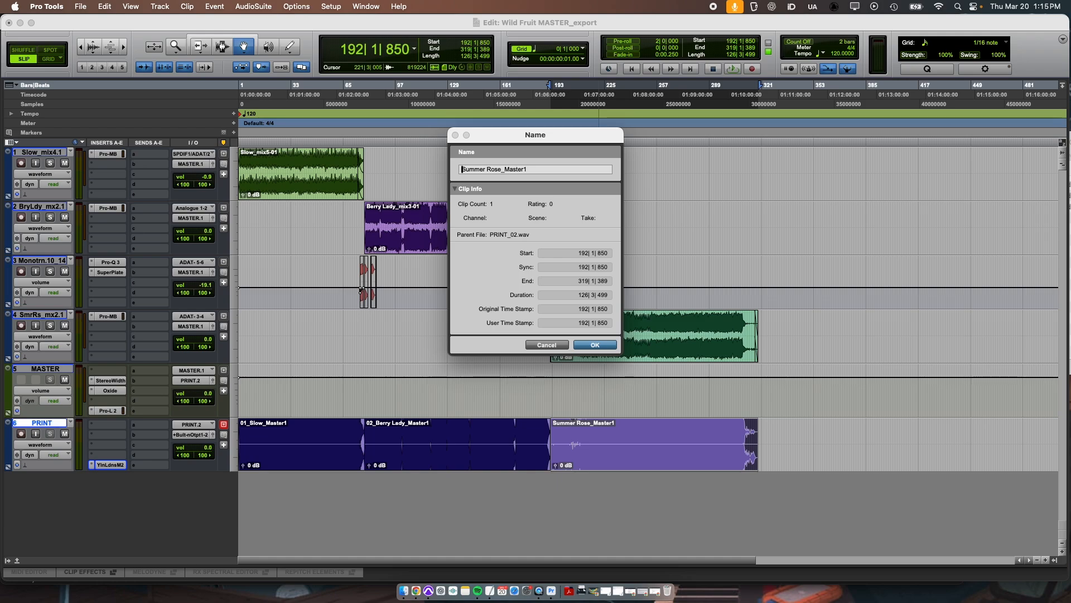
{"action": "type", "text": "03_"}
{"action": "key", "text": "Return"}
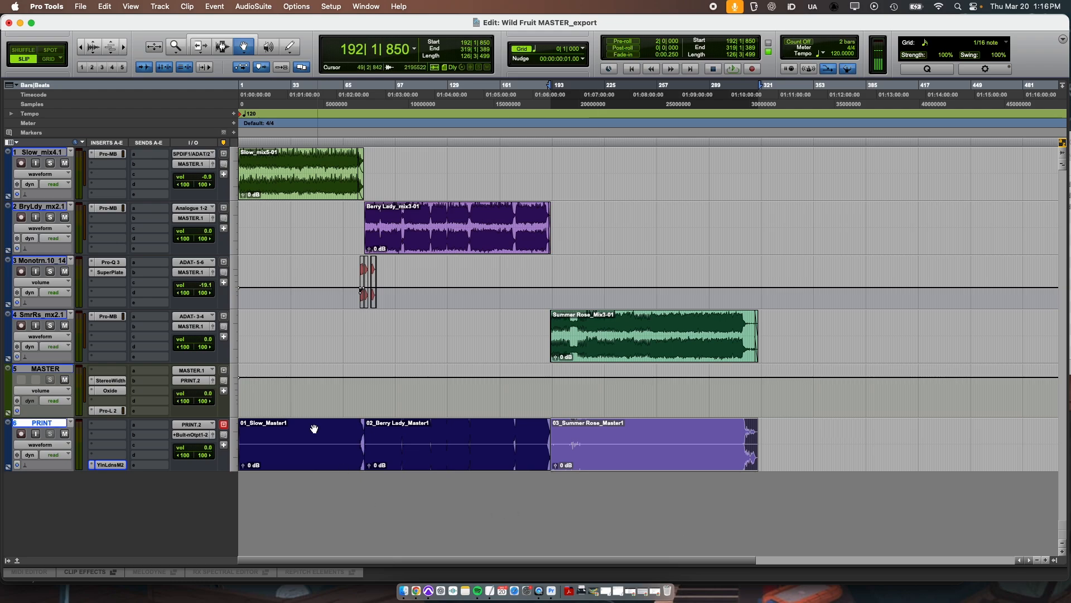
Select all three song clips on the PRINT track together.
{"action": "left_click", "coordinate": [306, 451], "text": "shift"}
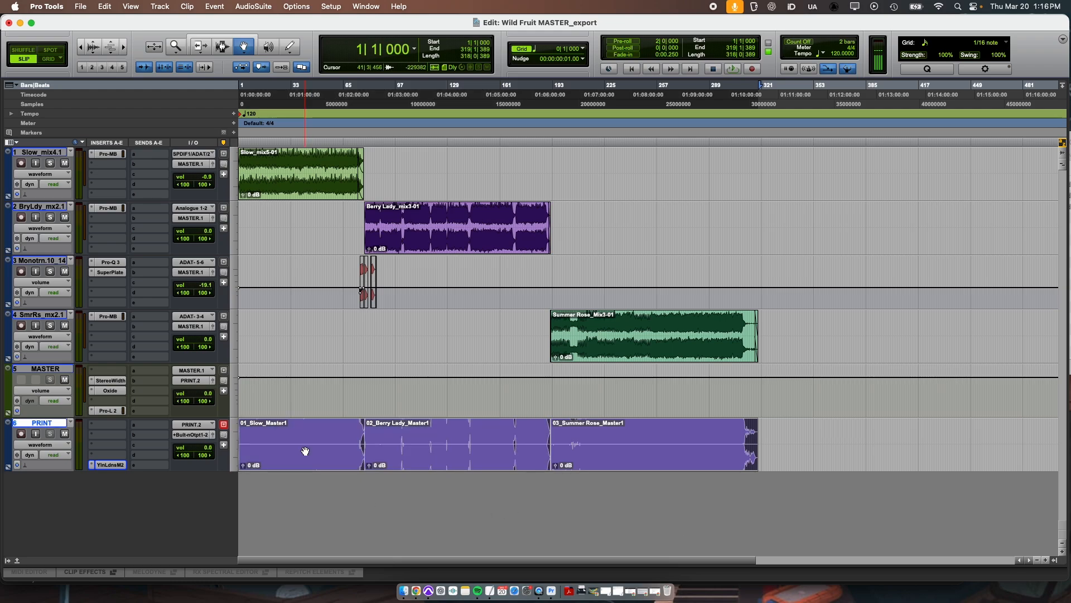